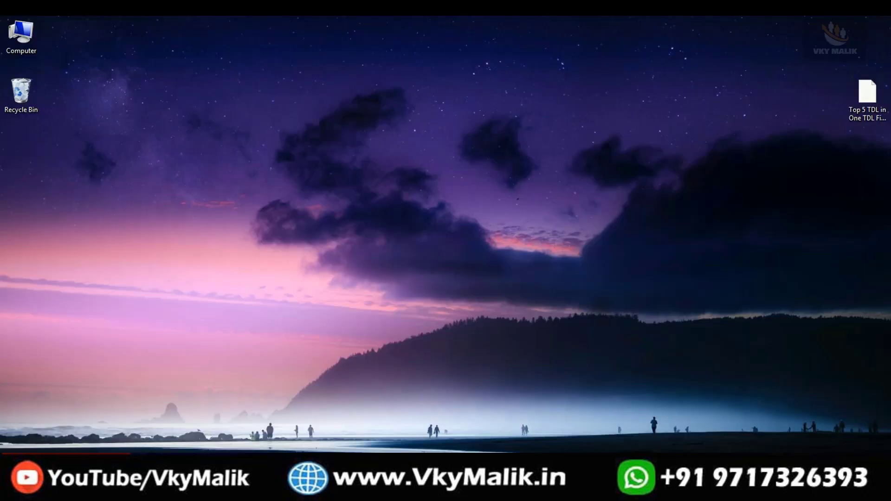
Copy the full path of 'Top 5 TDL in One TDL File.TDL' from its Properties Security tab, then close Properties
click(867, 94)
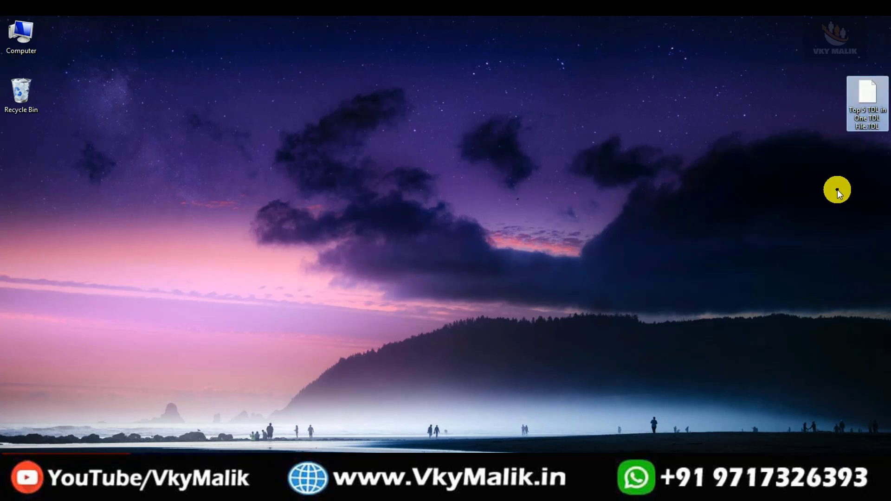
right_click(867, 99)
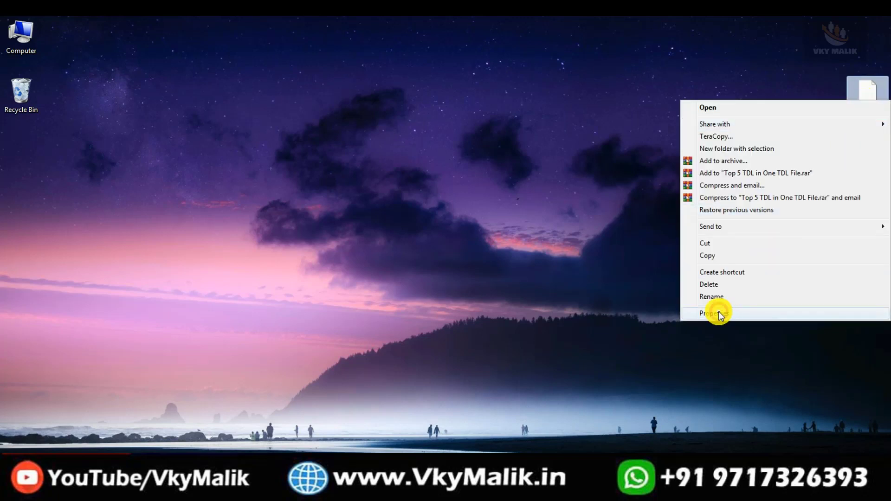
click(719, 311)
click(732, 127)
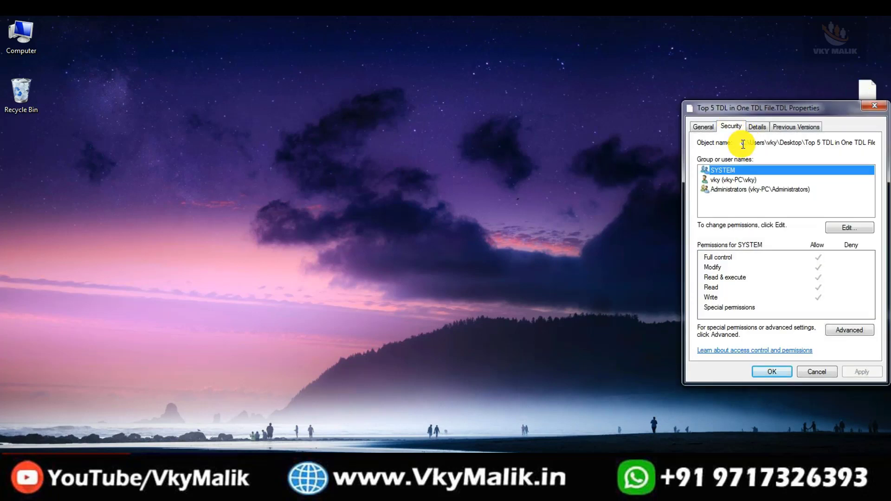
drag(757, 143, 888, 157)
right_click(792, 141)
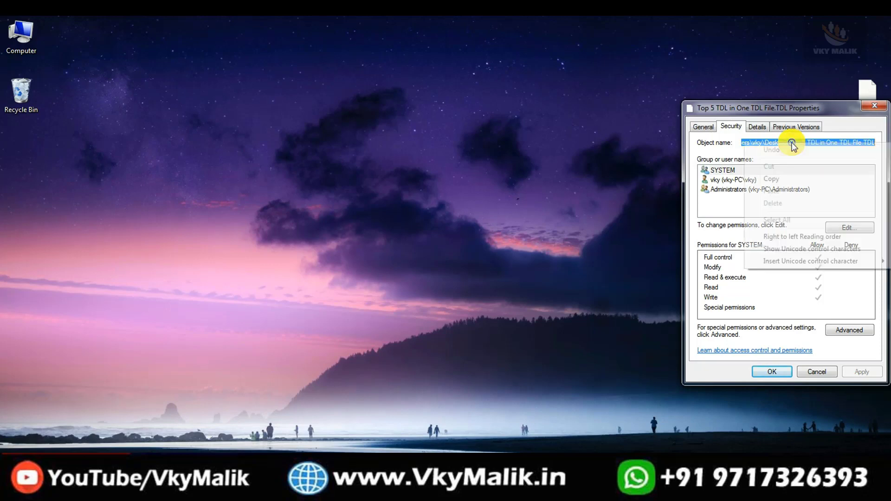
click(771, 179)
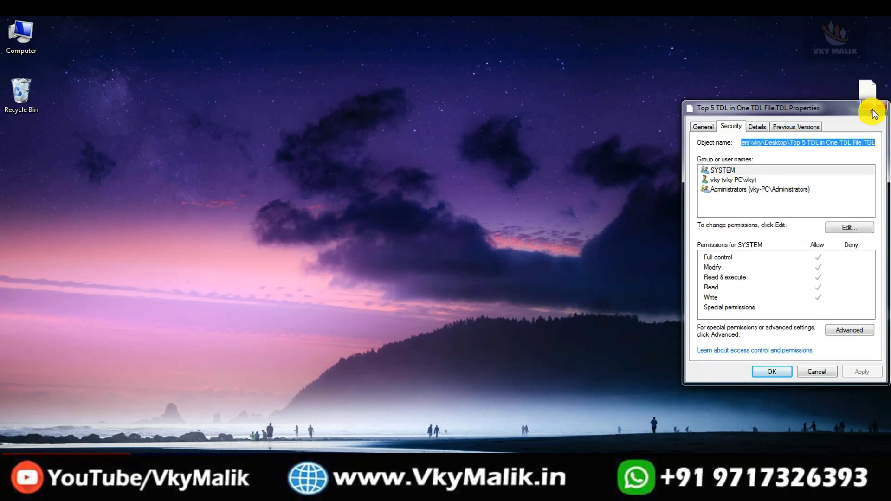
click(875, 115)
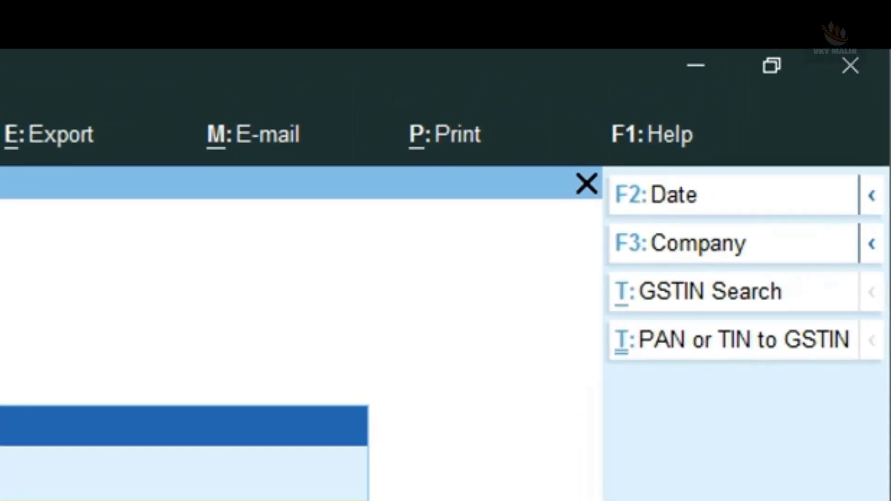
Open Help > TDLs & AddOns > Manage Local TDLs to show the TDL Configuration list
click(660, 128)
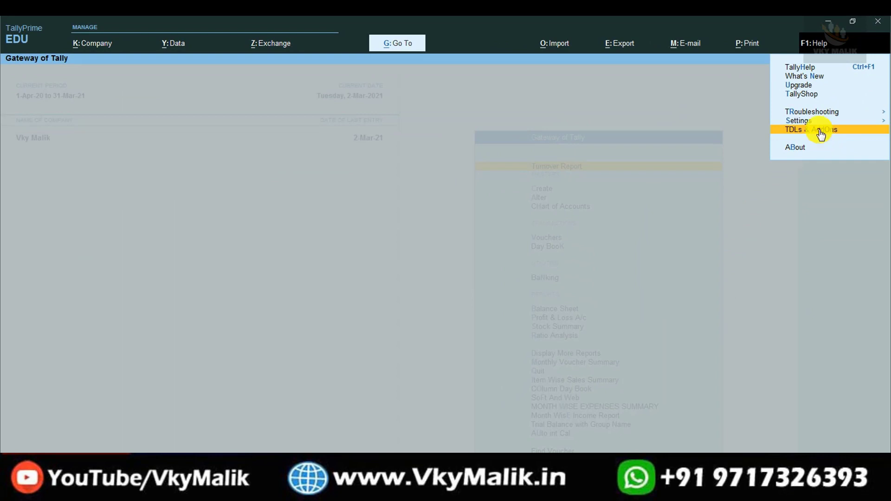
click(816, 129)
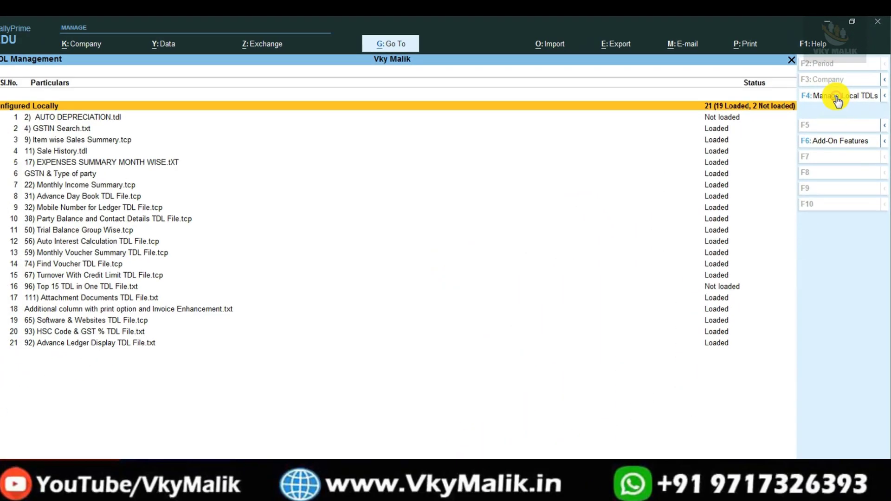
click(790, 240)
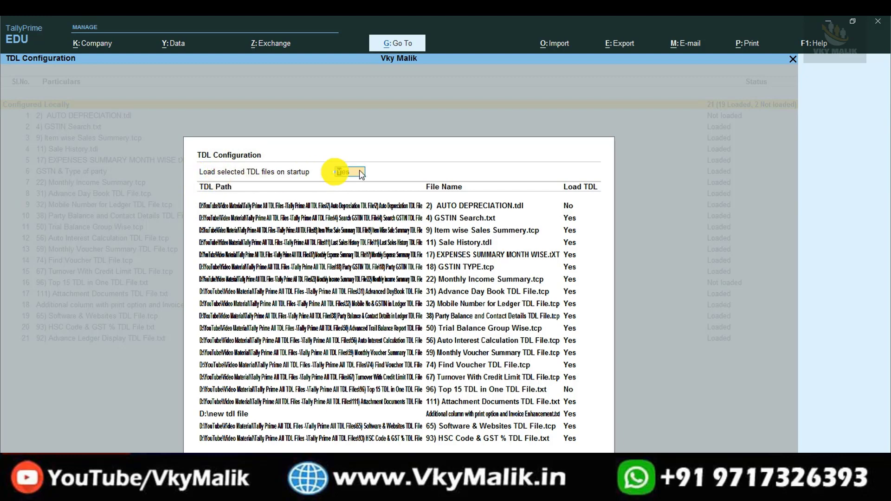
Add the pasted 'Top 5 TDL in One TDL File.TDL' path in a blank row and accept the configuration
key(Return)
key(Return)
key(Return)
key(Return)
key(Return)
key(Return)
key(Return)
key(Return)
key(Return)
key(Return)
key(Return)
key(Return)
key(Return)
key(Return)
key(Return)
key(Return)
key(Return)
key(Return)
key(Return)
key(Return)
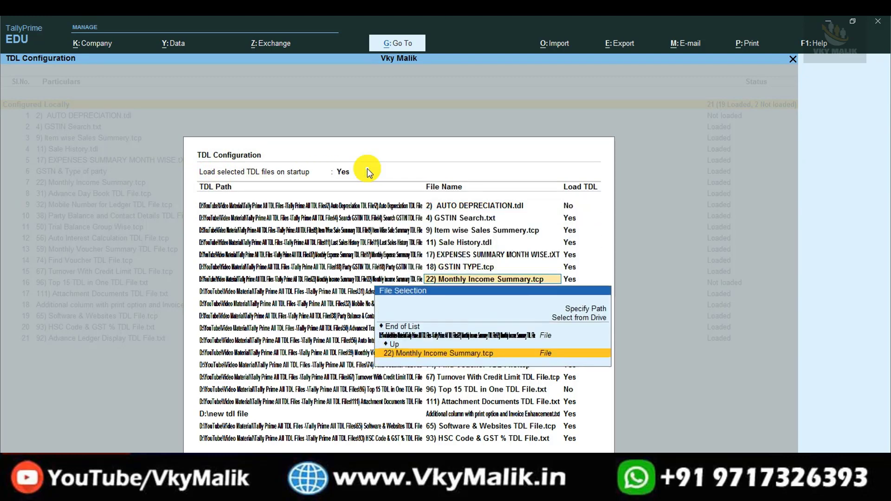
key(Return)
key(Return)
key(Return)
key(Return)
key(Return)
key(Return)
key(Return)
key(Return)
key(Return)
key(Return)
key(Return)
key(Return)
key(Return)
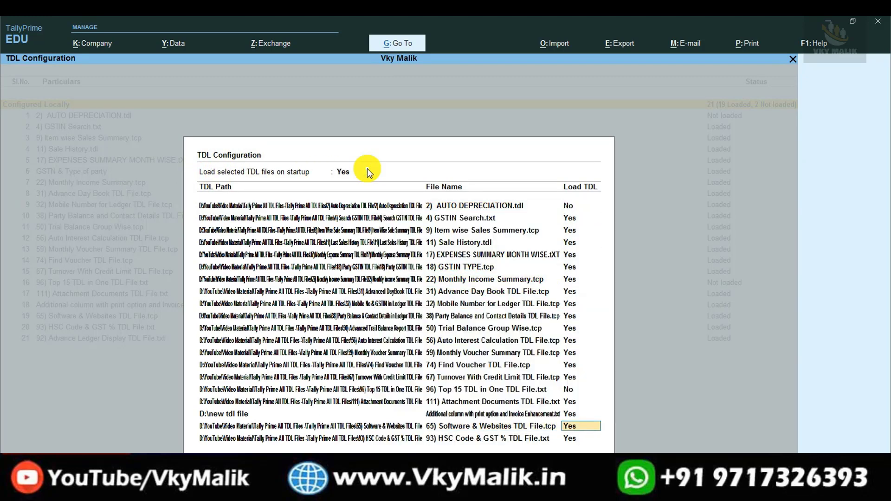
key(Return)
key(Return)
key(Return)
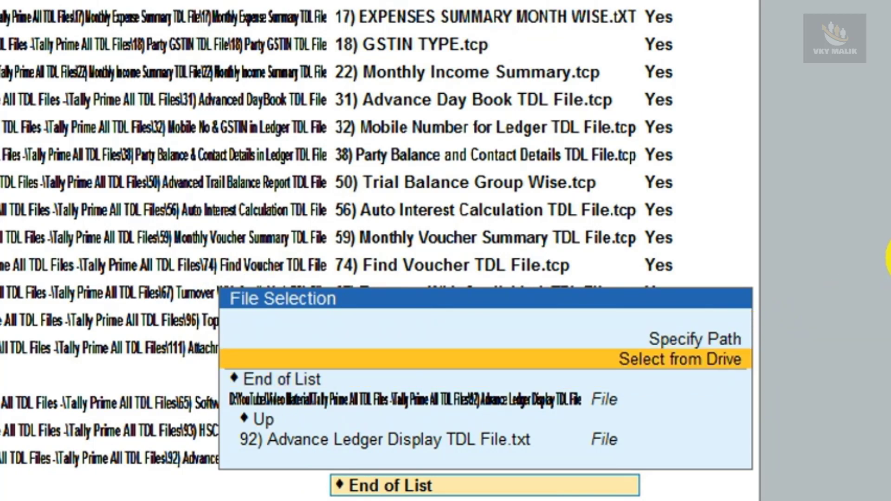
key(Up)
key(Return)
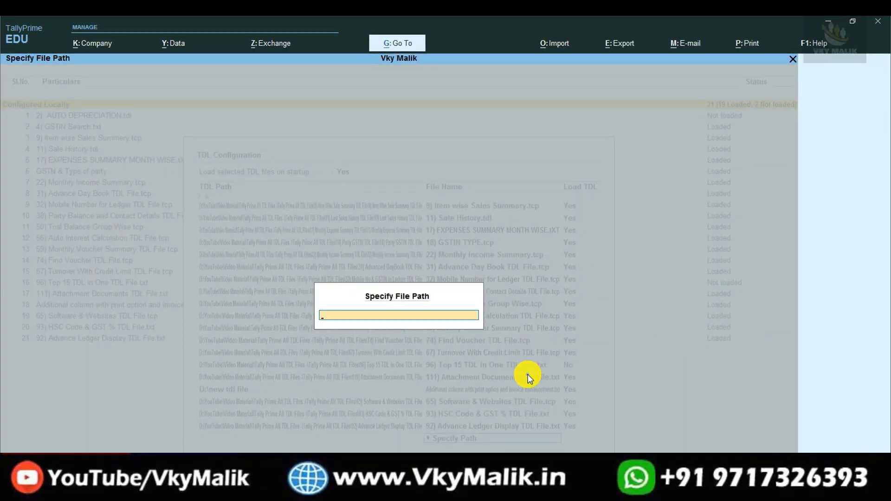
key(ctrl+alt+v)
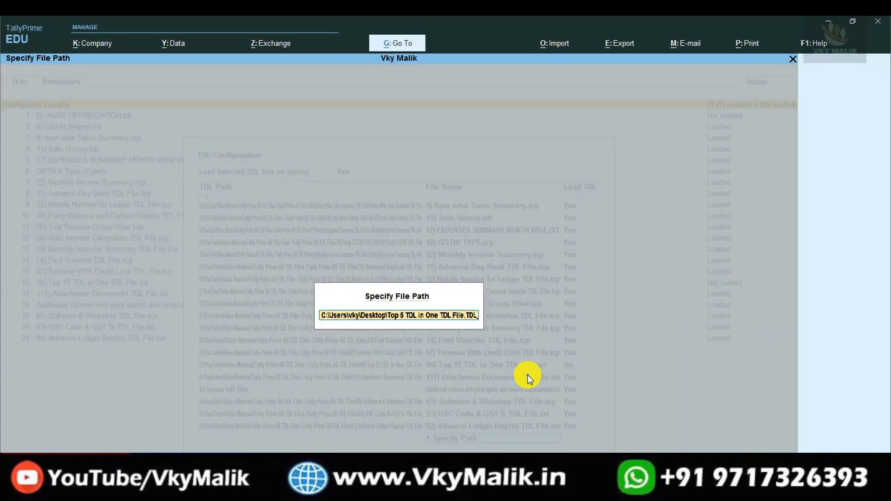
key(Return)
key(ctrl+a)
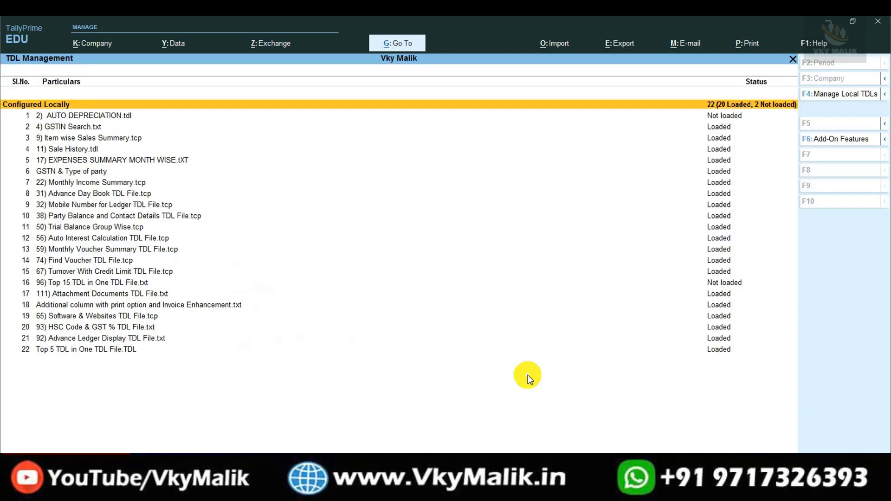
Confirm the new TDL shows as Loaded, then go back to Gateway of Tally
click(78, 349)
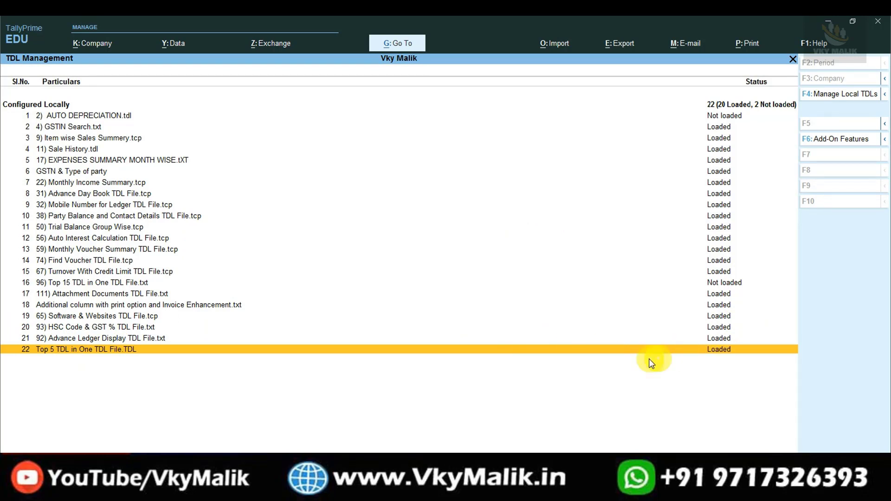
key(Escape)
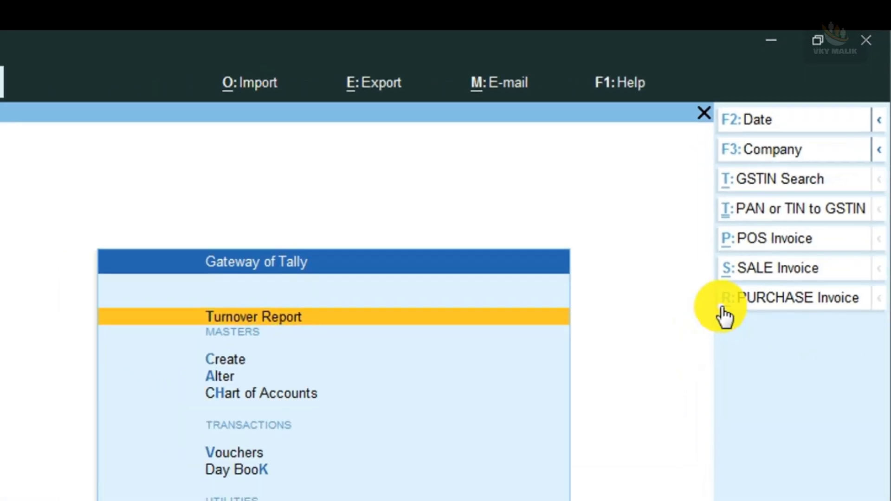
click(726, 315)
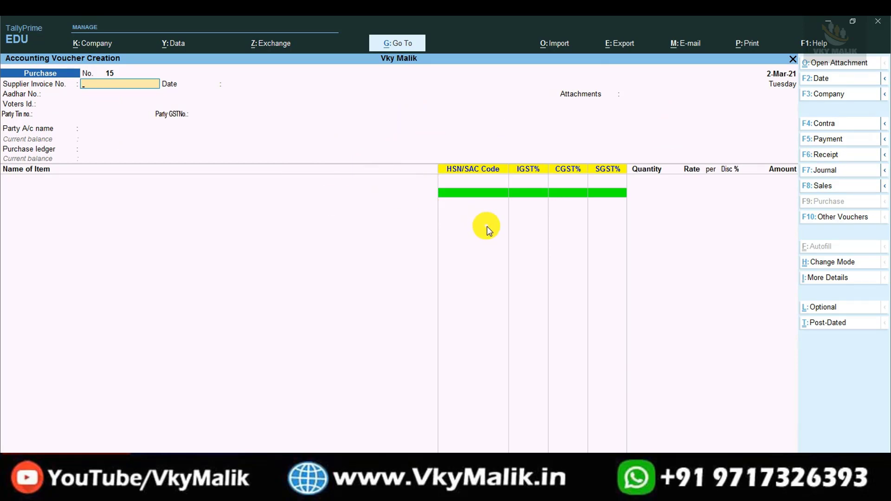
key(Escape)
key(Escape)
key(Escape)
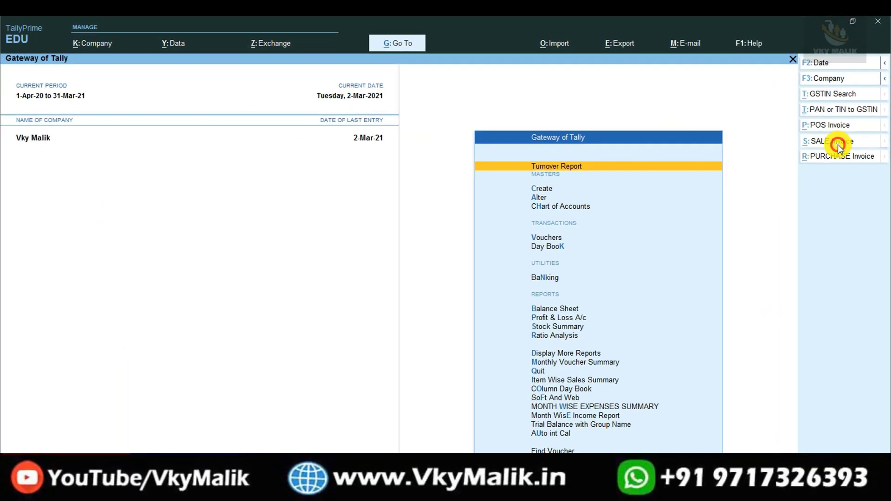
click(704, 369)
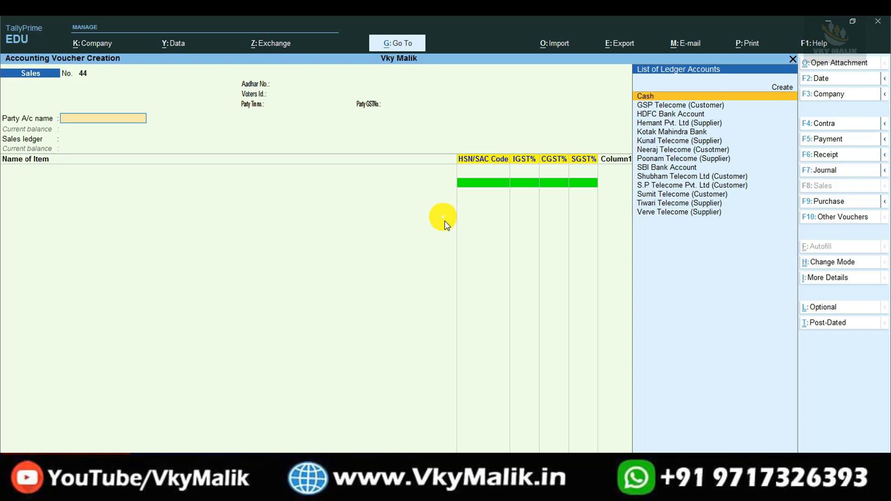
key(Escape)
key(Escape)
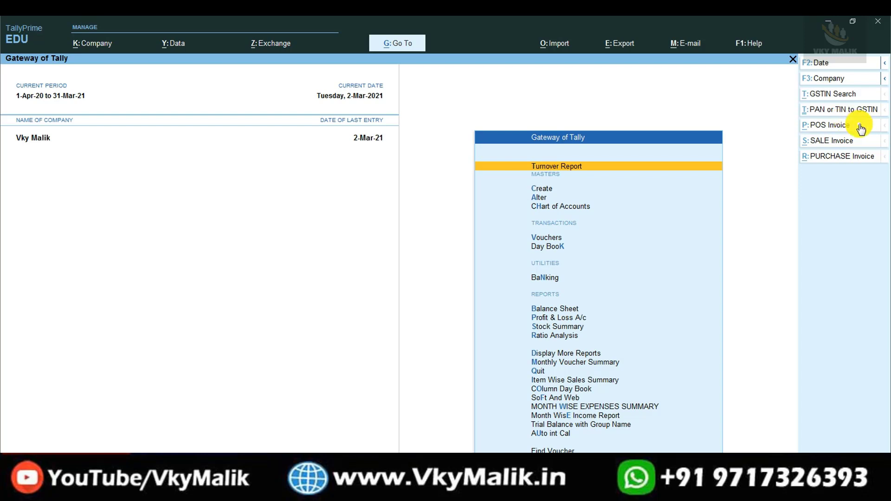
click(816, 126)
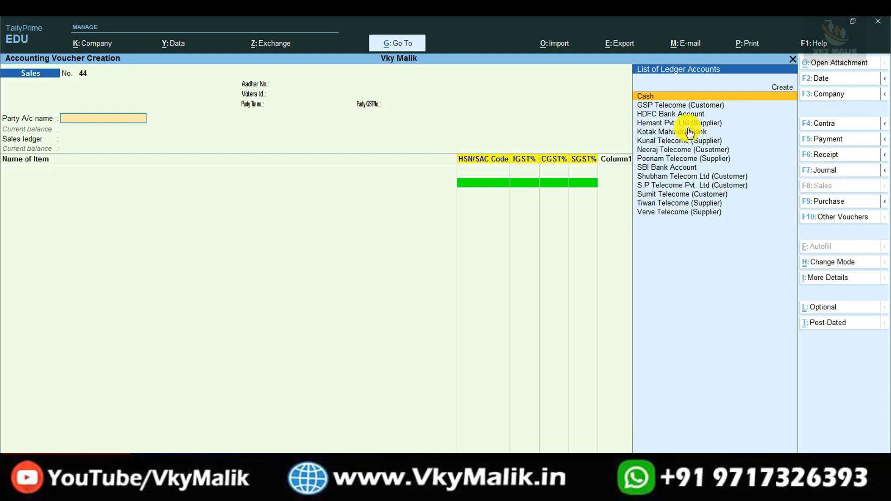
key(Escape)
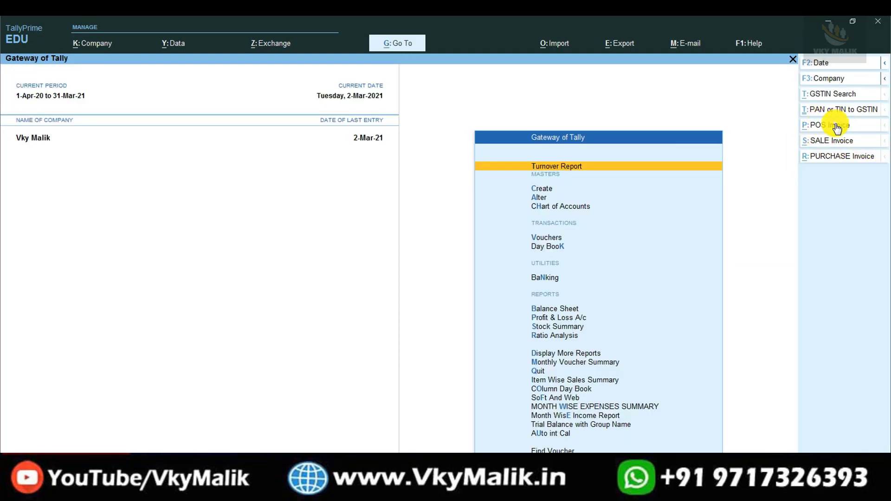
click(820, 125)
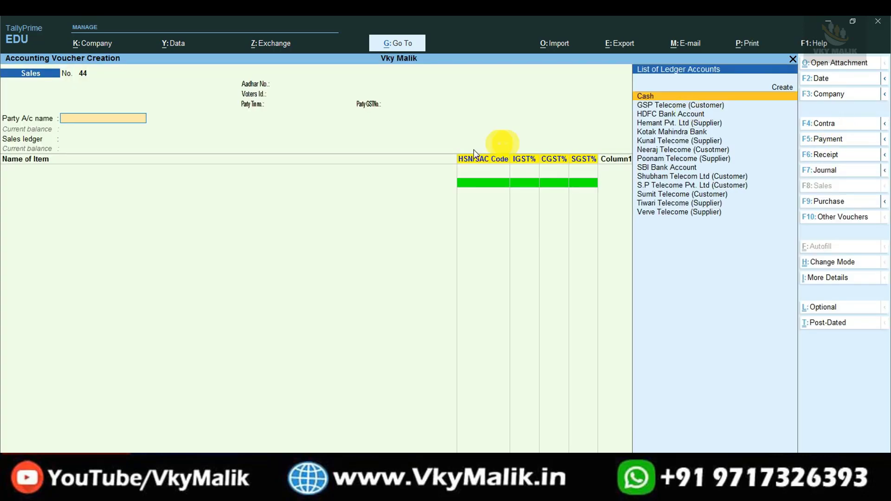
key(Escape)
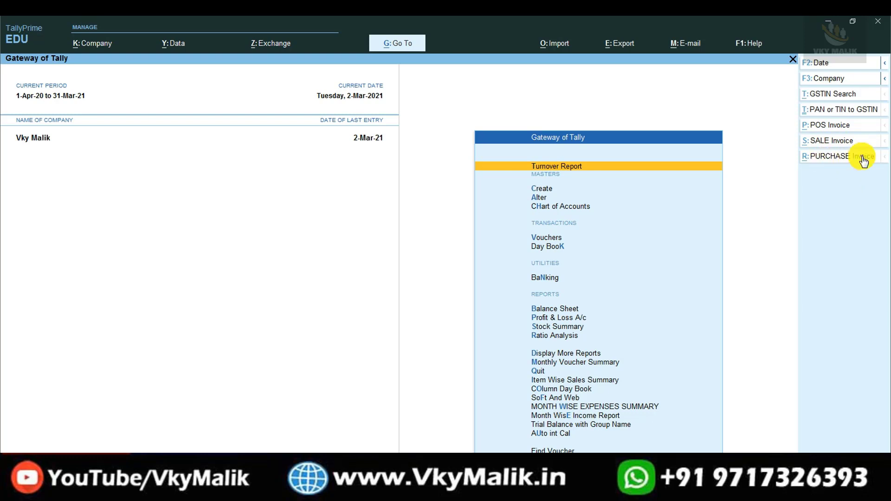
Create sales invoice 44 for GSP Telecome (Customer): one Redmi Note 8 at 20,000.00 under Sales
click(829, 143)
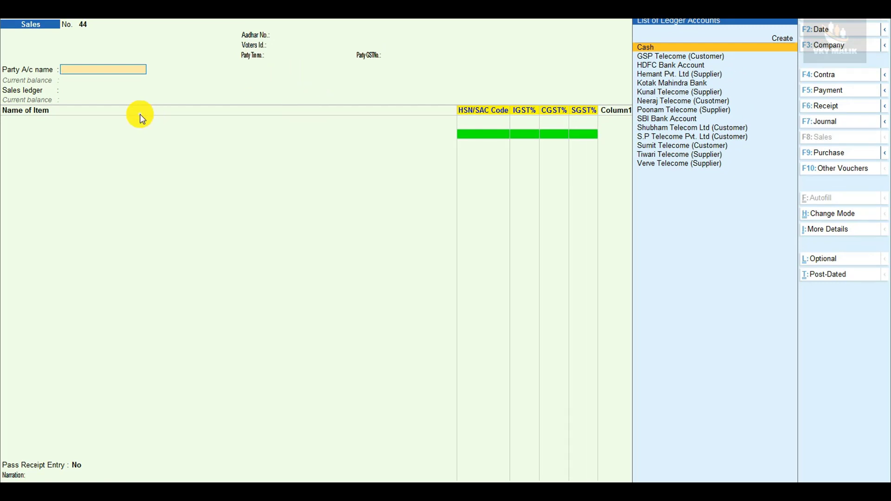
key(Down)
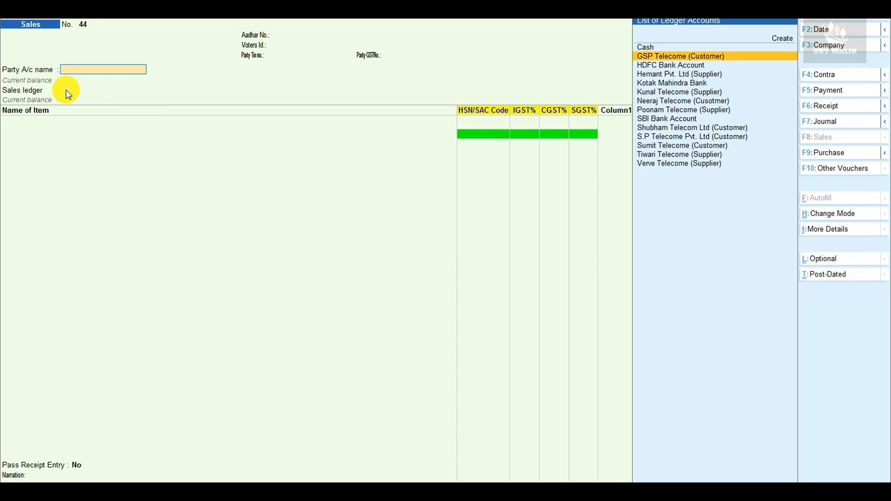
key(Return)
key(Return)
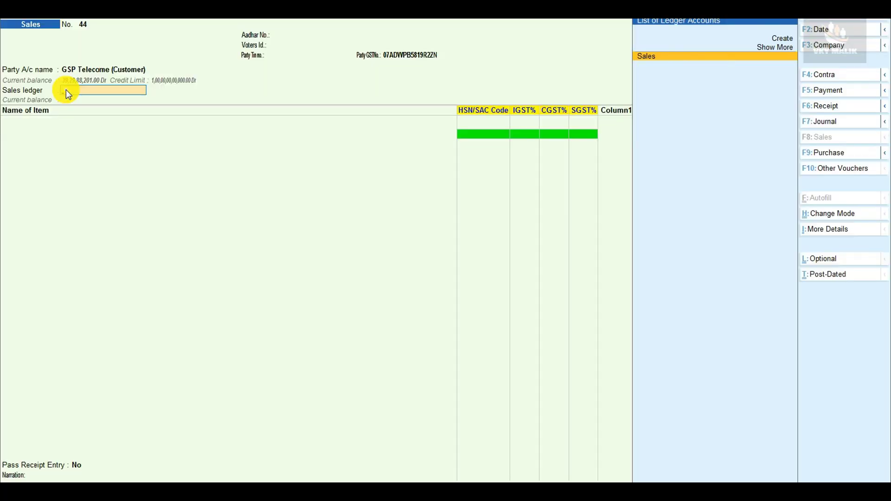
key(Return)
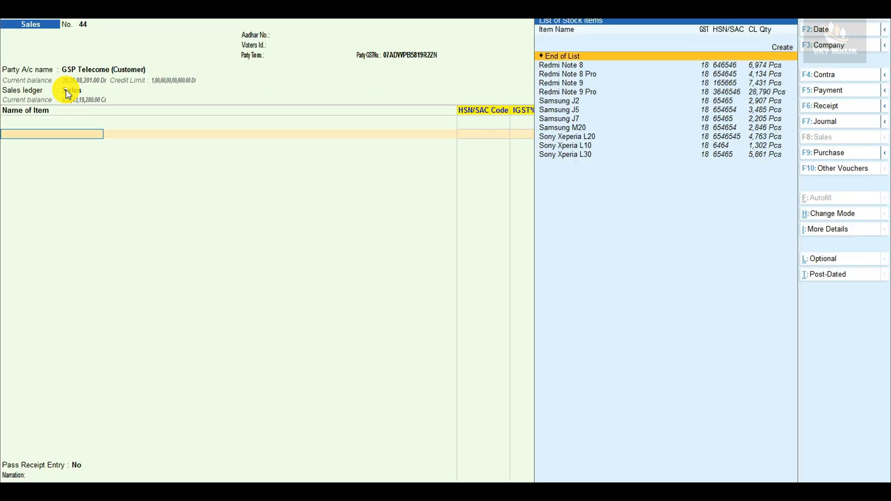
key(Down)
key(Return)
key(Return)
key(Return)
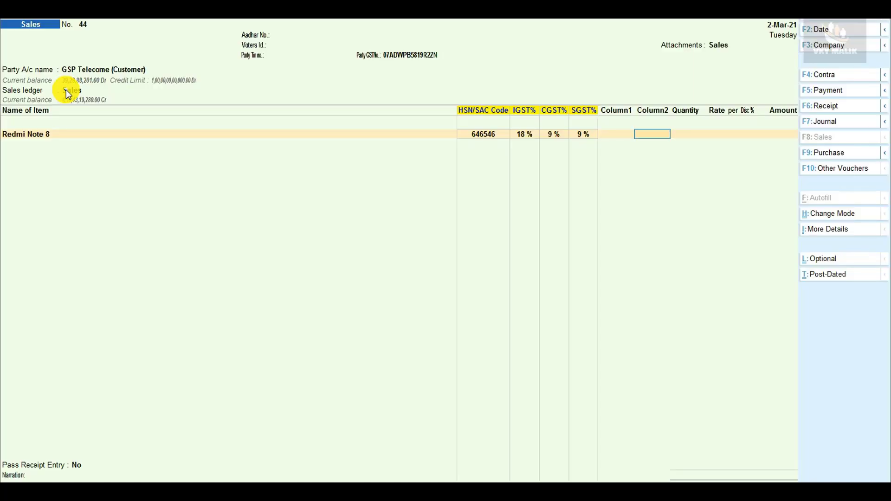
key(Return)
key(Return)
key(Return)
key(Return)
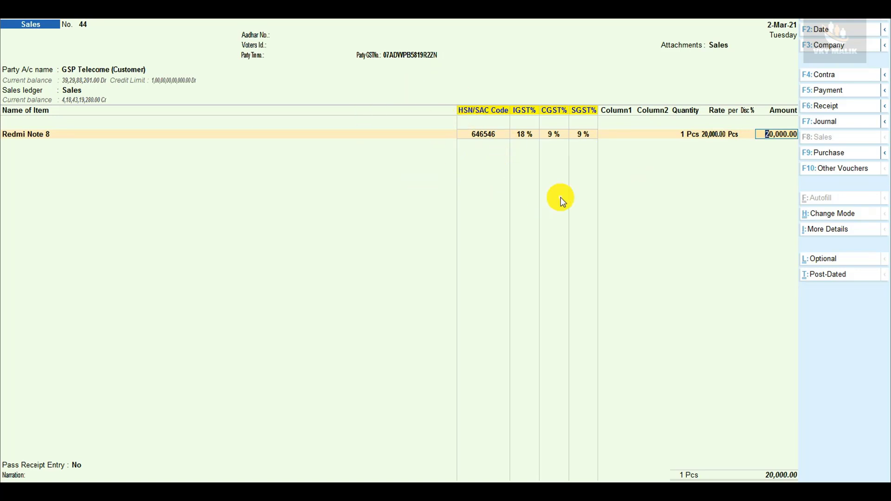
key(Return)
key(Return)
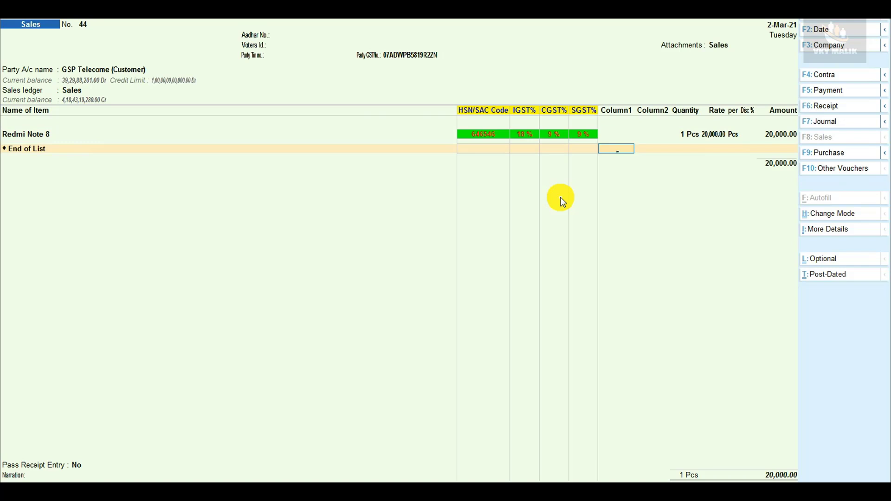
Set Pass Receipt Entry to Yes on invoice 44 to bring up the receipt details form
key(Return)
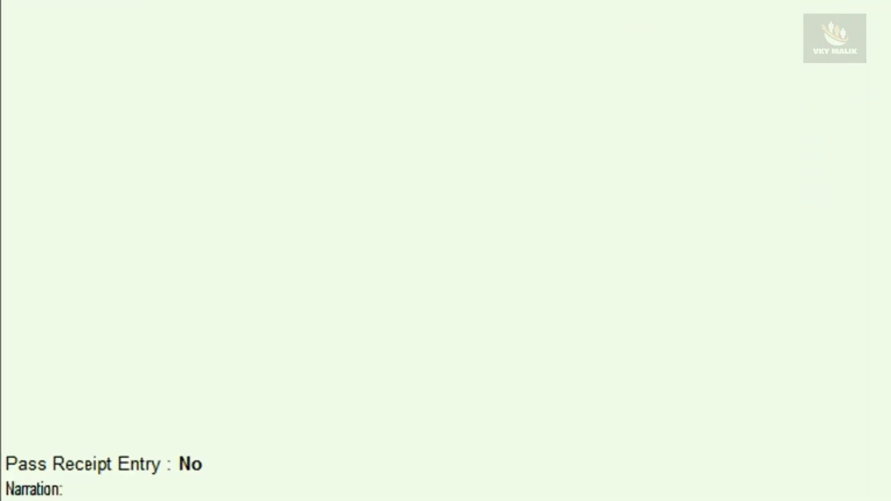
key(Return)
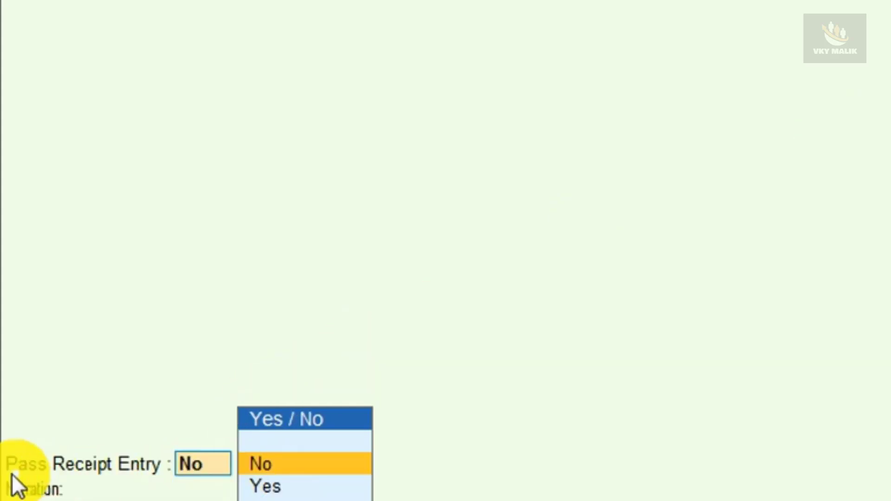
key(Down)
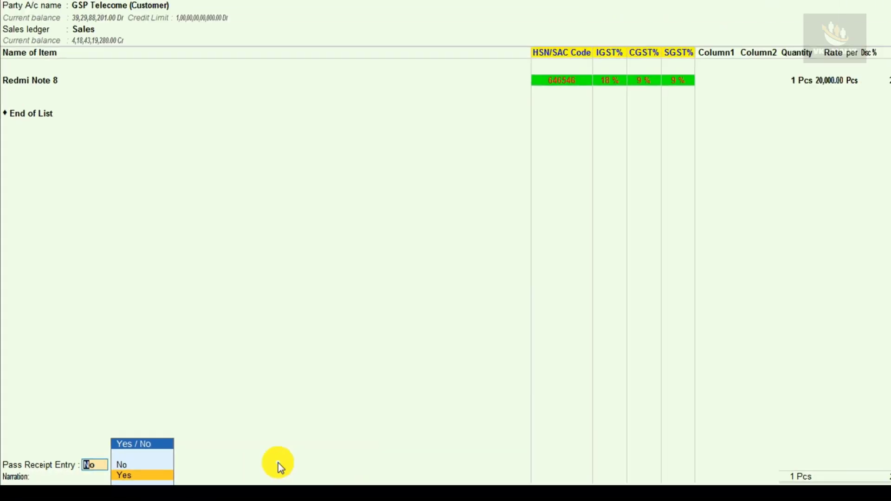
key(Return)
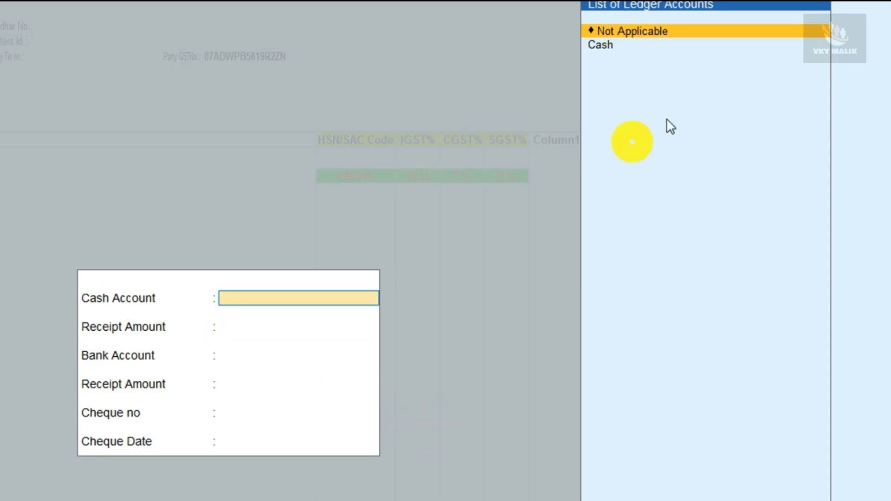
Record a 5,000.00 receipt against the Cash ledger
key(Down)
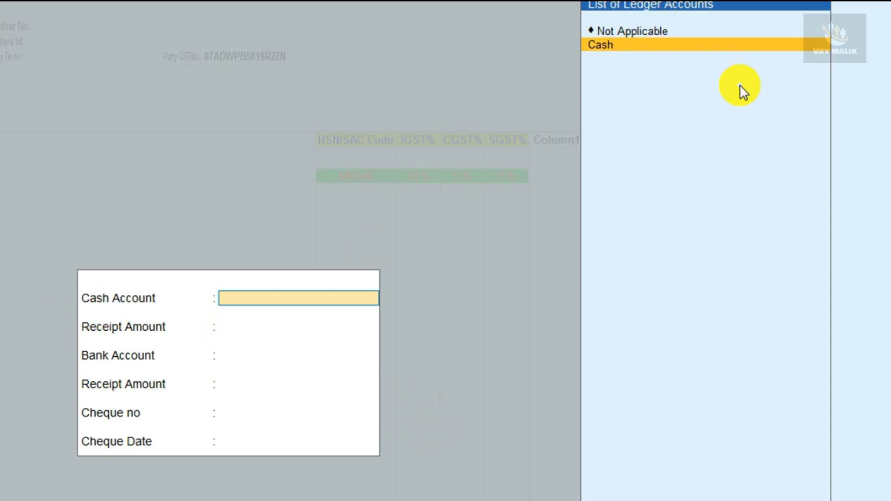
key(Return)
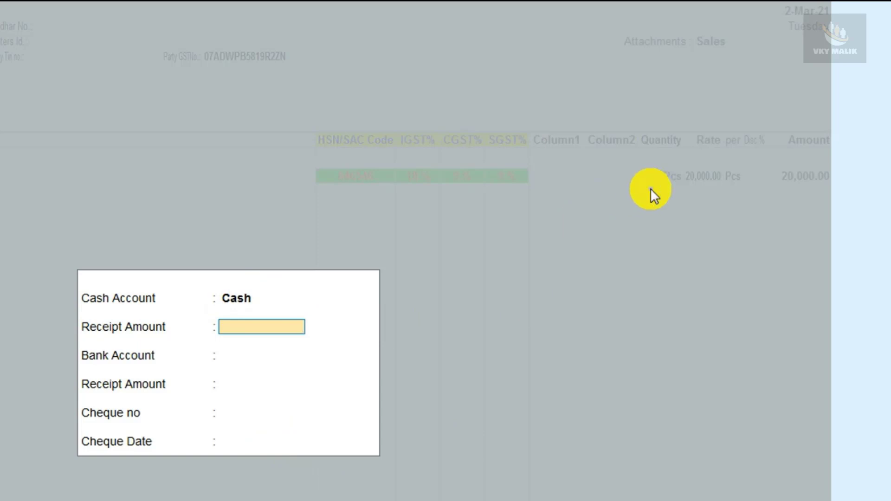
key(Return)
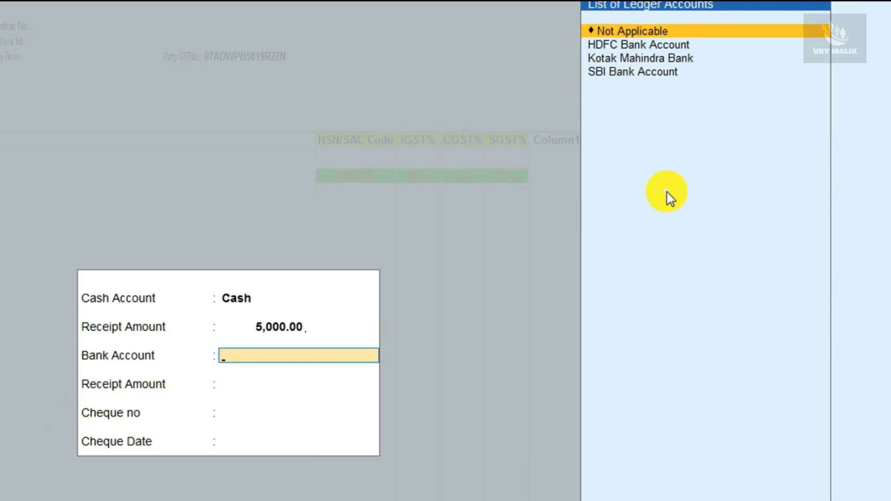
Record 15,000.00 via Kotak Mahindra Bank by cheque dated 1-3-2021
key(Down)
key(Down)
key(Down)
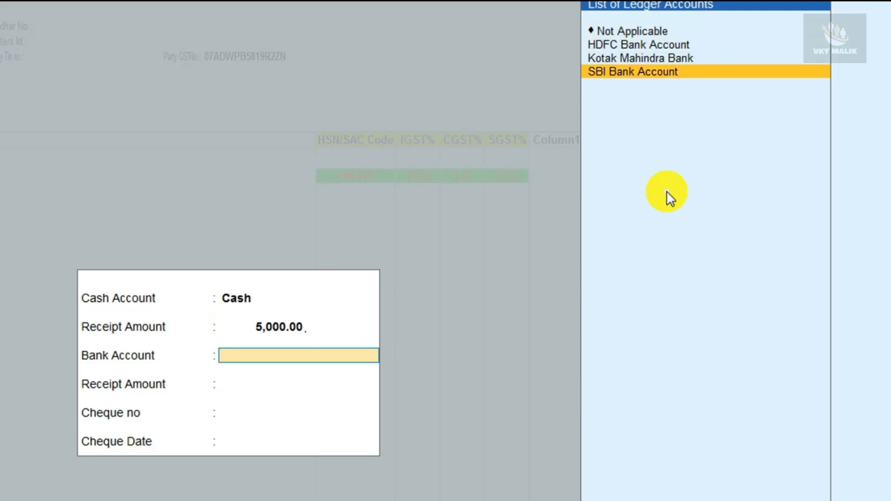
key(Up)
key(Up)
key(Up)
key(Down)
key(Down)
key(Down)
key(Up)
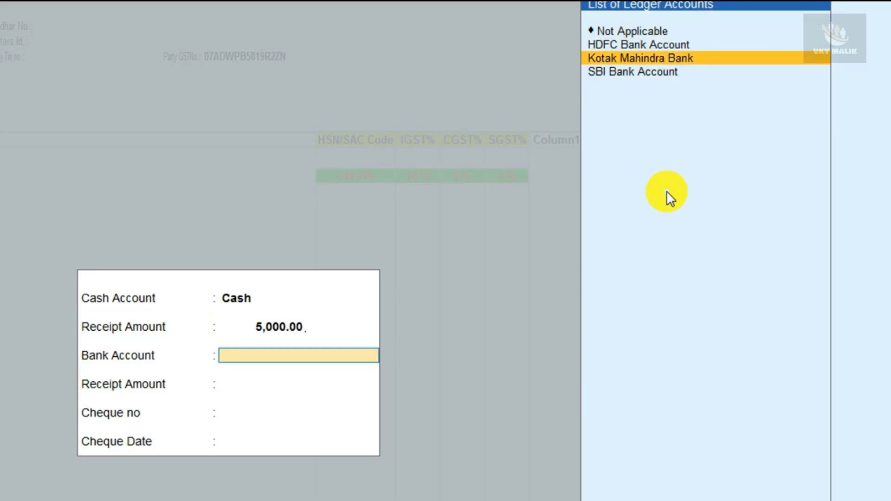
key(Return)
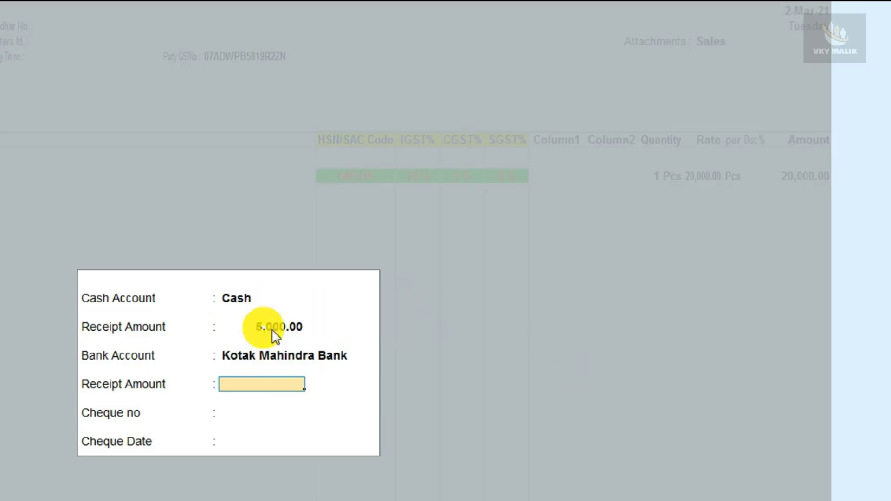
text(15000)
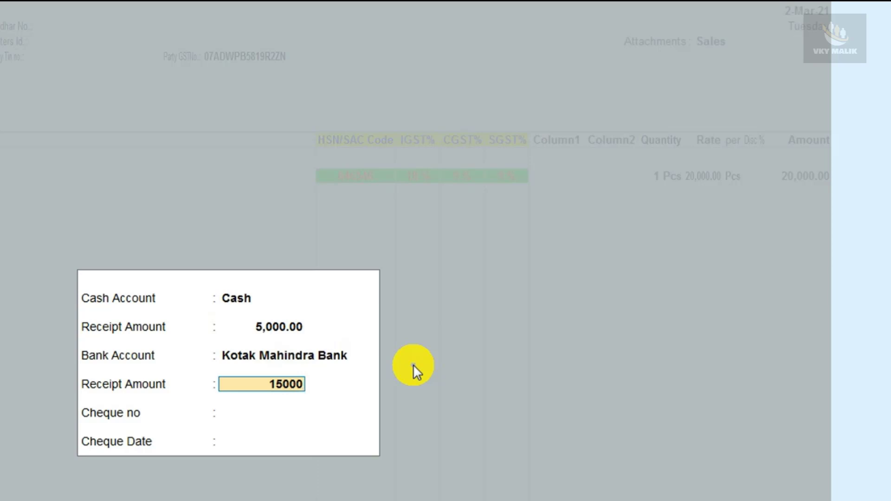
key(Return)
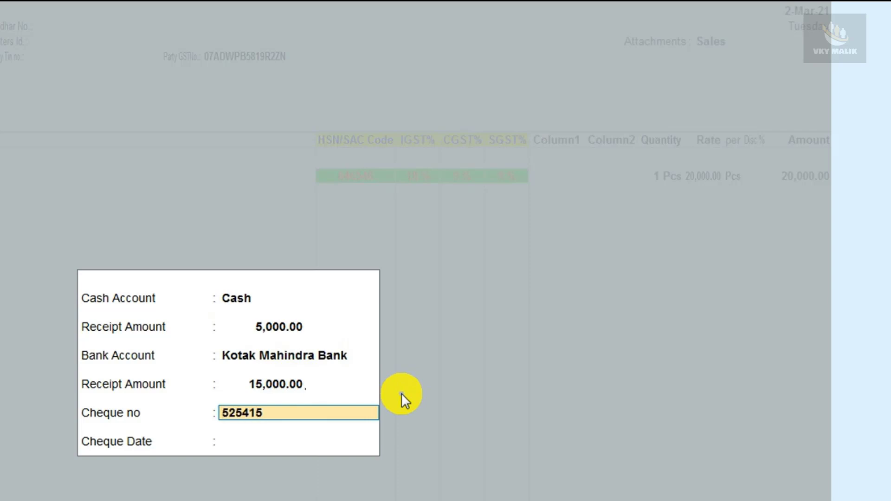
key(Return)
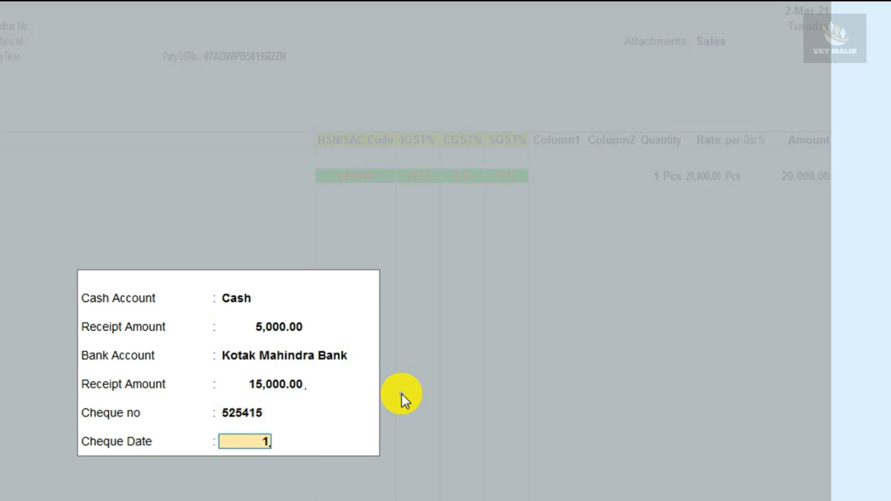
text(1.3)
key(Return)
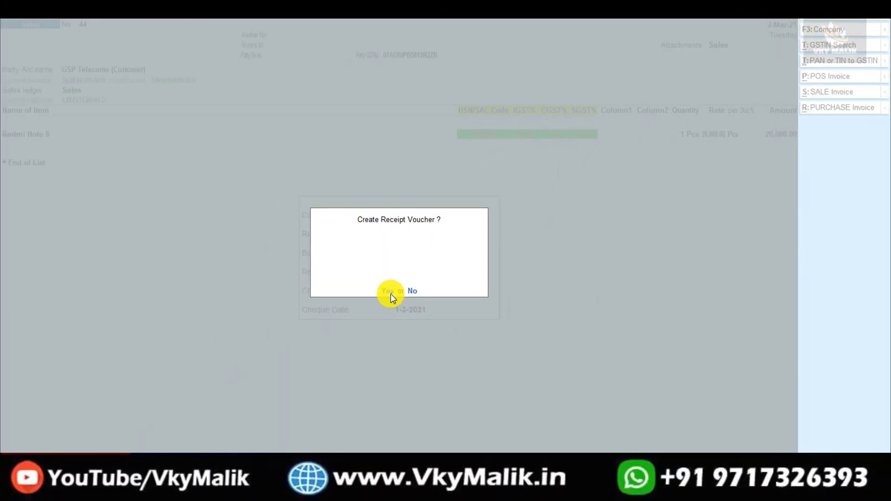
Agree to create the receipt voucher, then review invoice 44 and the generated Receipt voucher 79
click(390, 292)
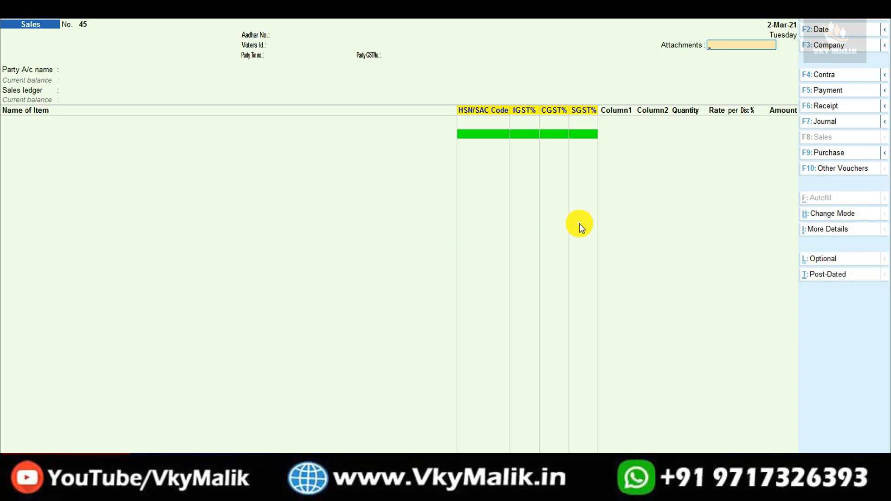
key(Page_Up)
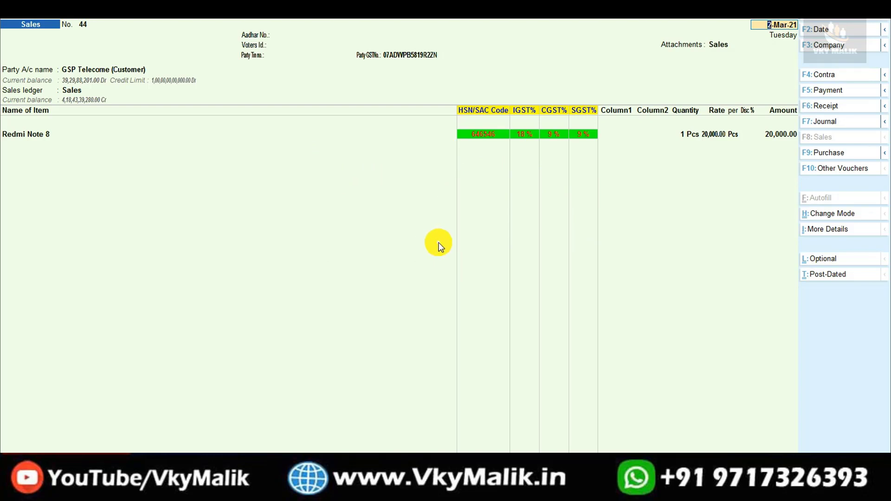
key(Page_Up)
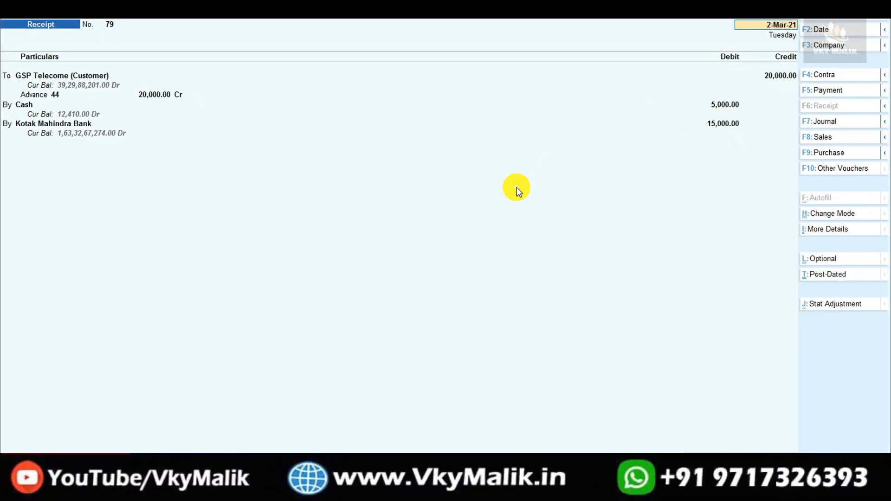
Accept Receipt voucher 79, dismiss the registration prompt, and switch to a new Purchase voucher 15
key(ctrl+a)
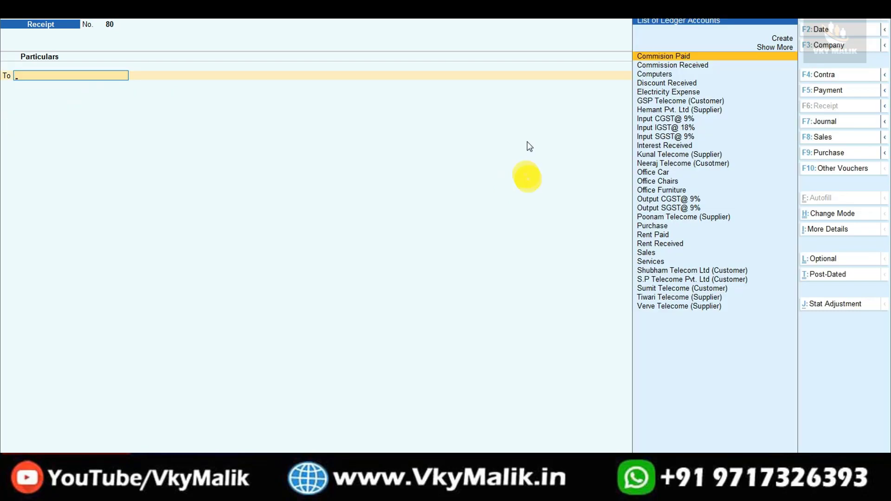
key(F8)
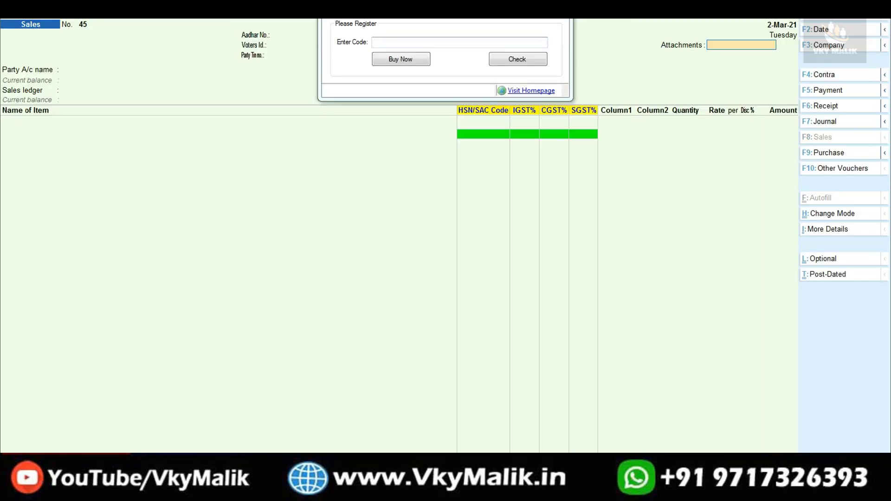
click(99, 273)
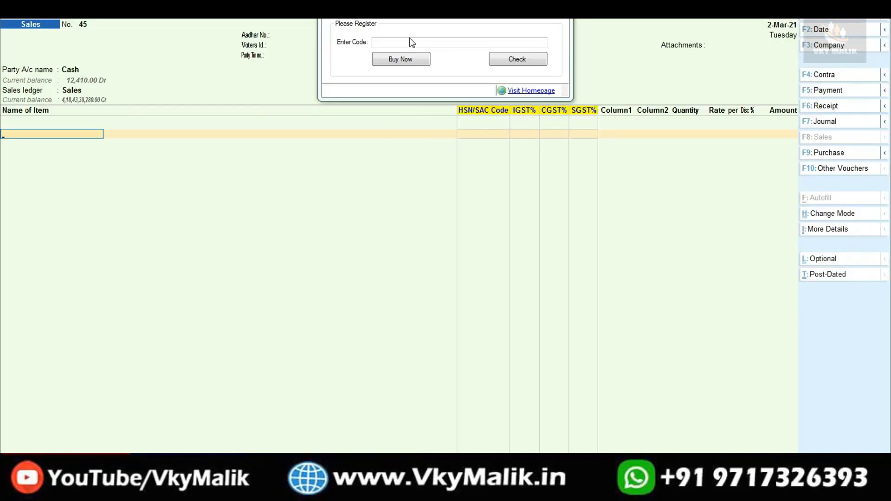
click(466, 16)
click(2, 166)
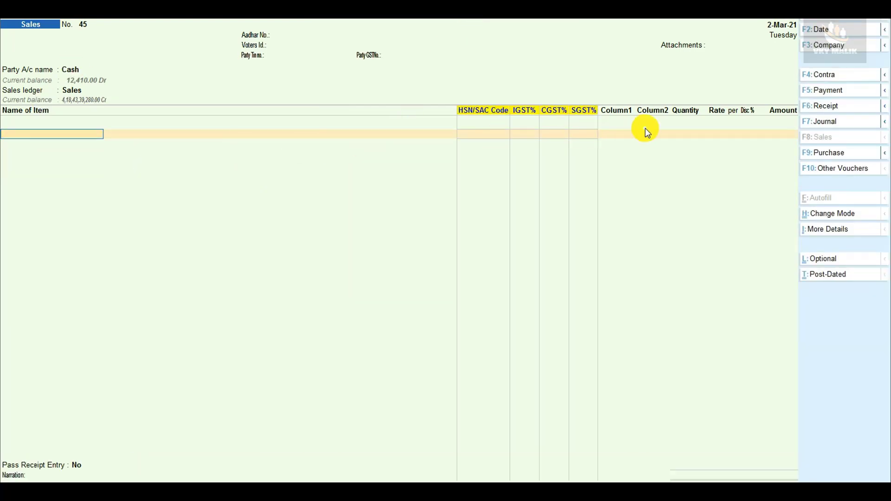
key(F9)
click(396, 74)
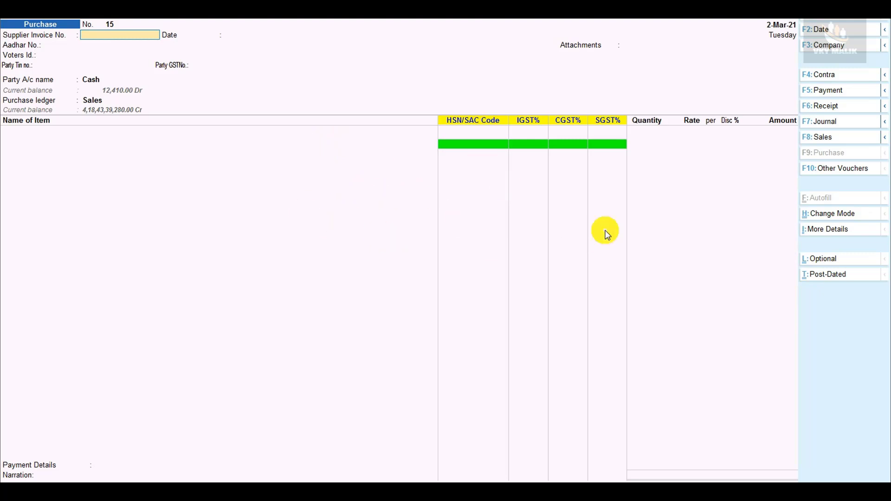
Set Poonam Telecome (Supplier) as party and Purchase as the ledger on voucher 15
key(Return)
key(Return)
key(Return)
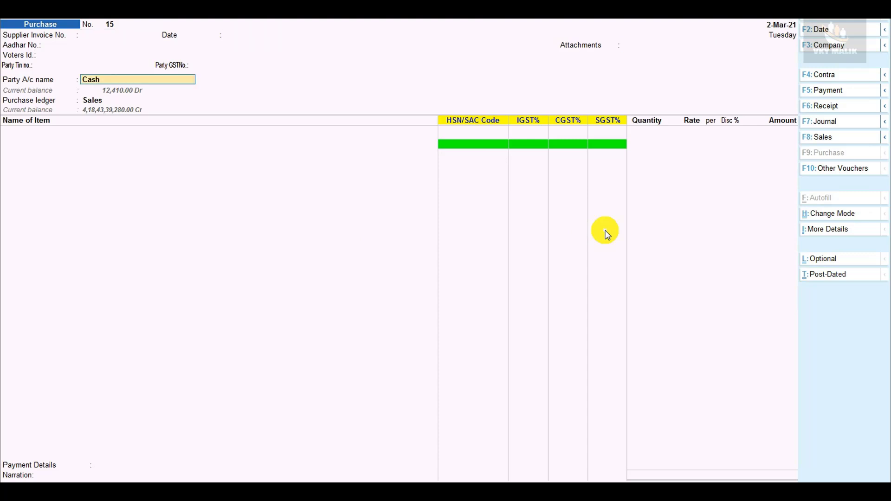
text(SU)
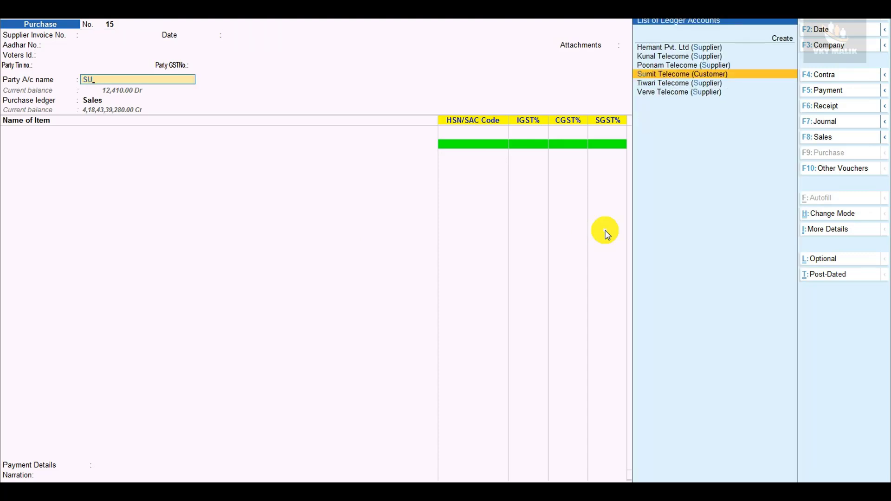
key(Up)
key(Return)
key(ctrl+a)
key(ctrl+a)
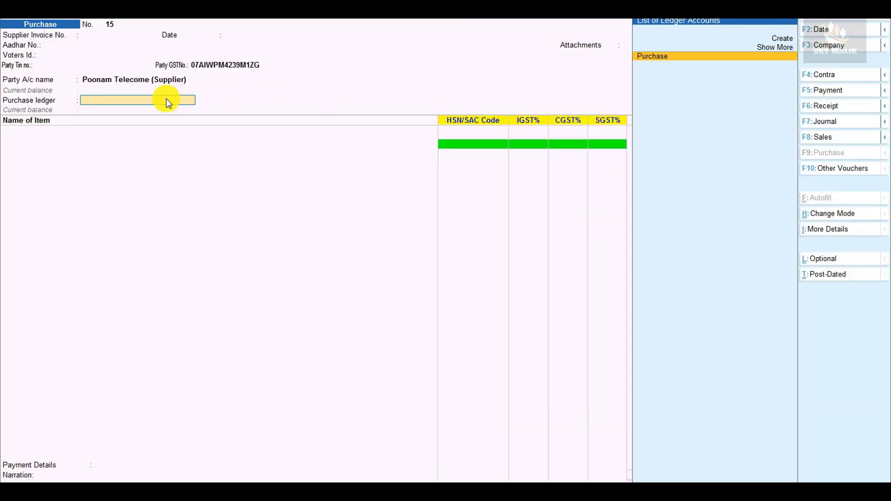
click(641, 56)
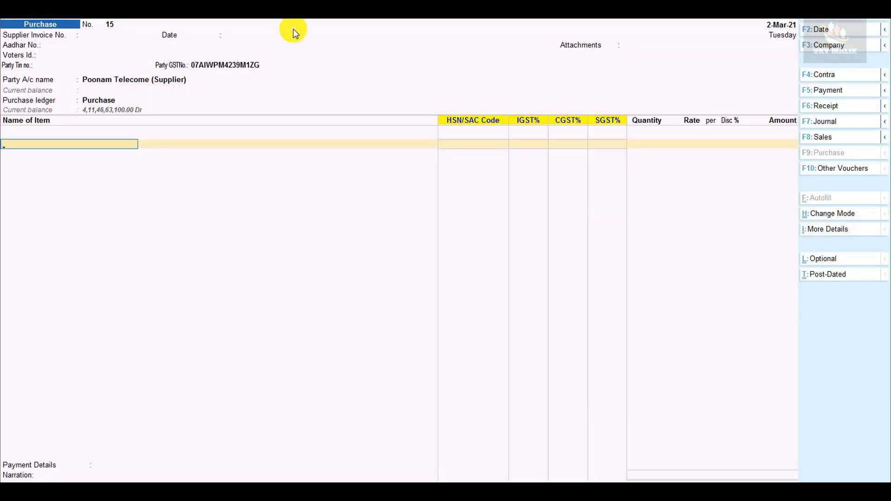
Add one Redmi Note 8 (1 Pcs) at 12,000.00 to the purchase voucher
key(Down)
key(Down)
key(Up)
key(Return)
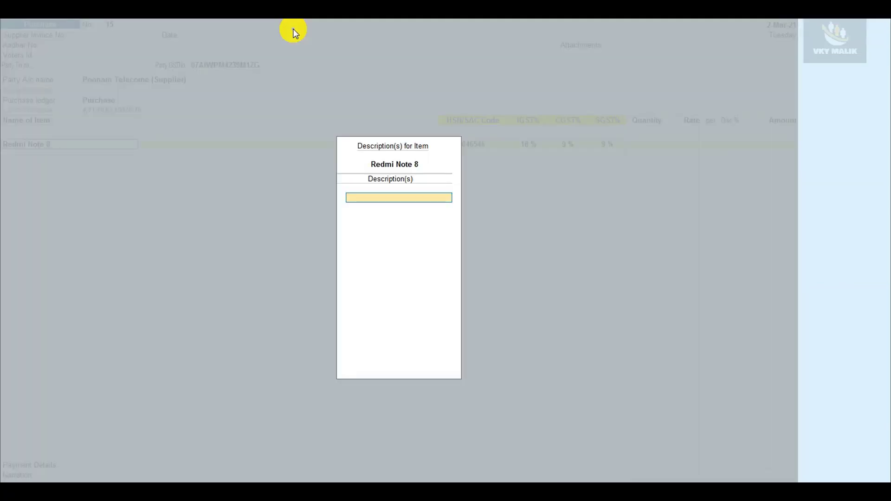
key(Return)
key(Return)
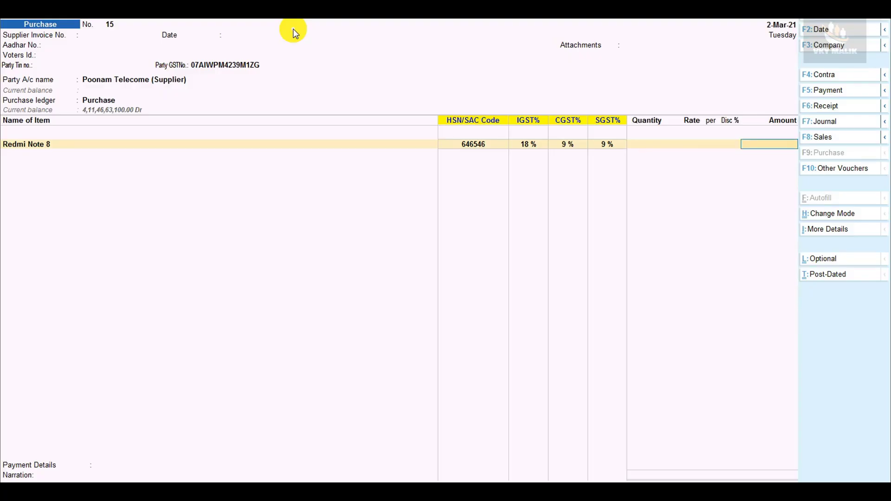
key(BackSpace)
text(1)
key(Return)
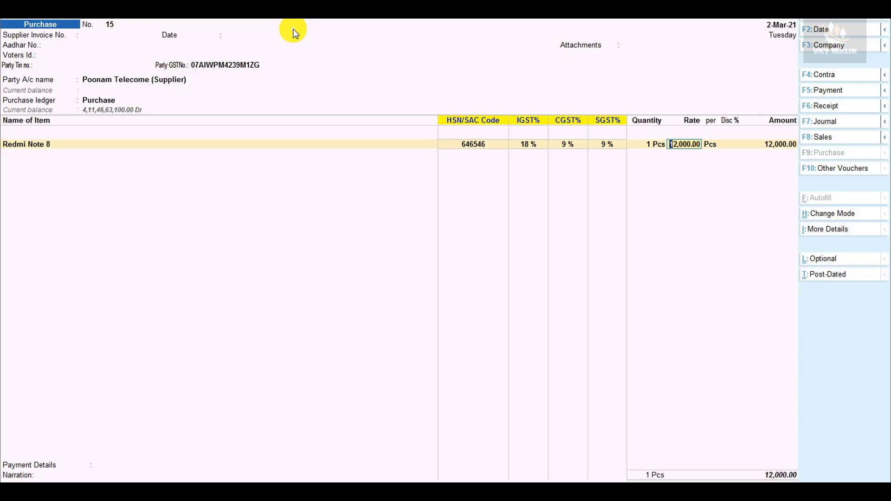
key(Return)
key(Return)
key(Return)
key(Return)
key(Return)
key(Return)
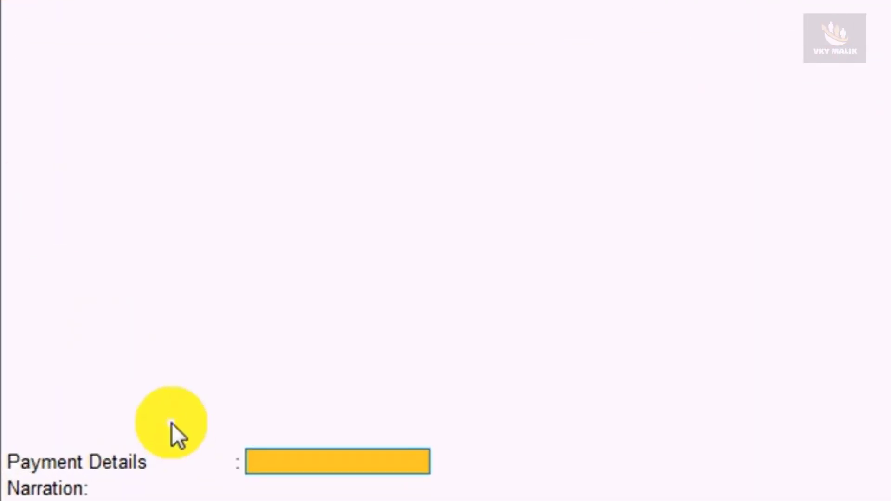
Enter a 2,000 card payment from Kotak Mahindra Bank with the card number, leaving 10,000 outstanding
key(Return)
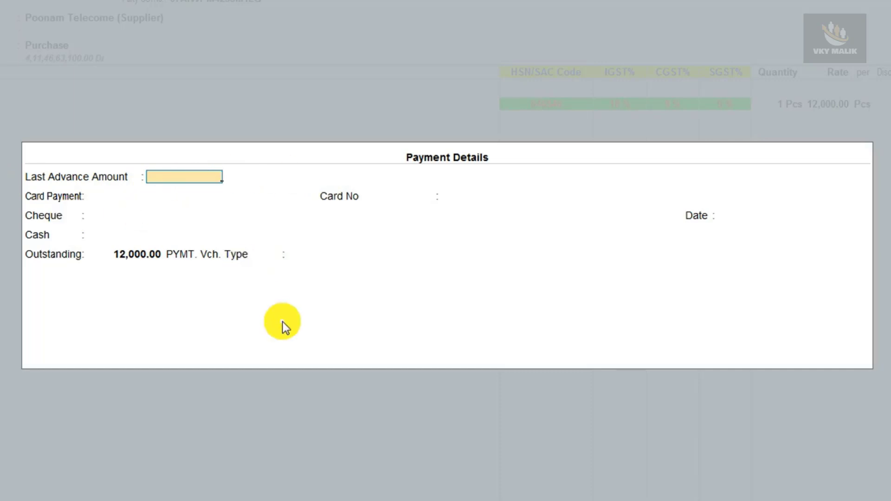
key(Return)
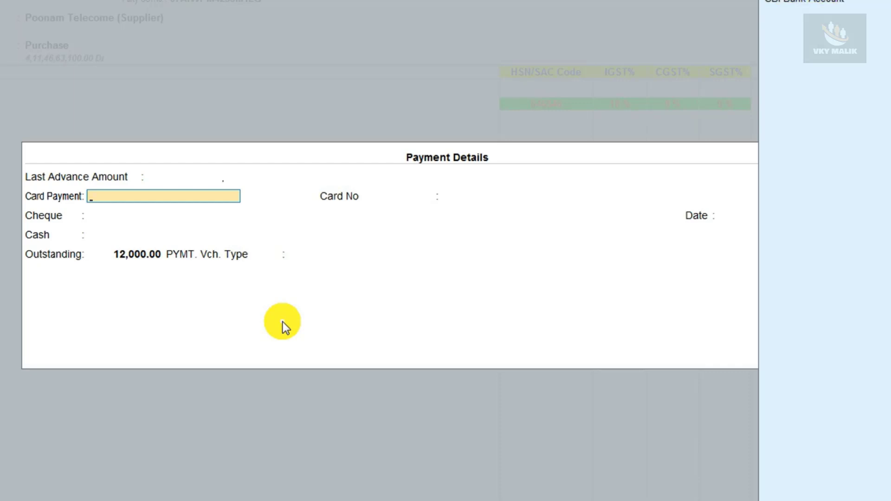
key(Return)
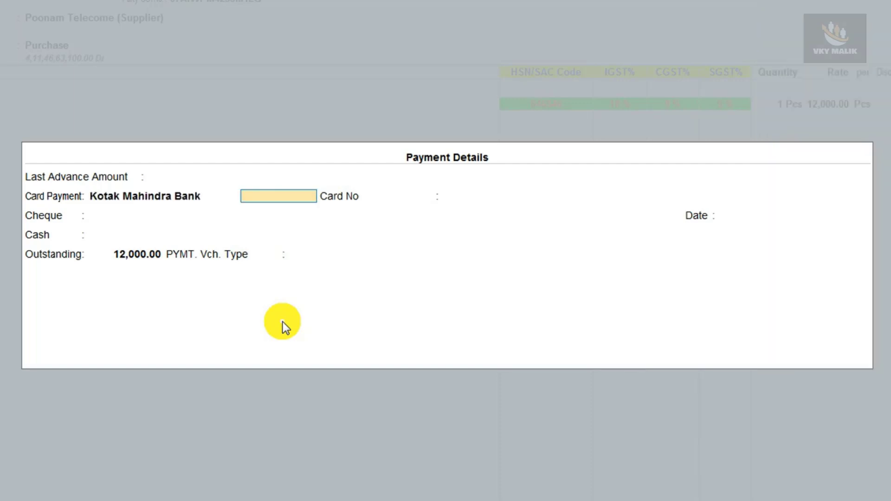
text(2000)
key(Return)
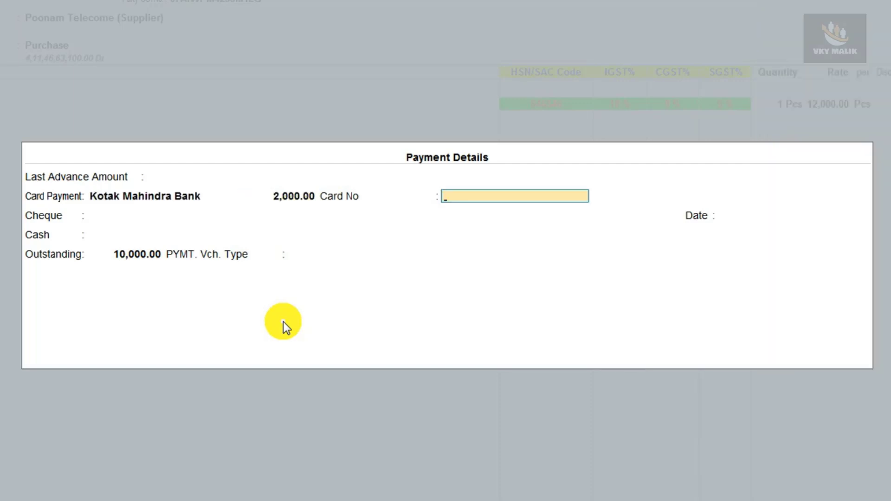
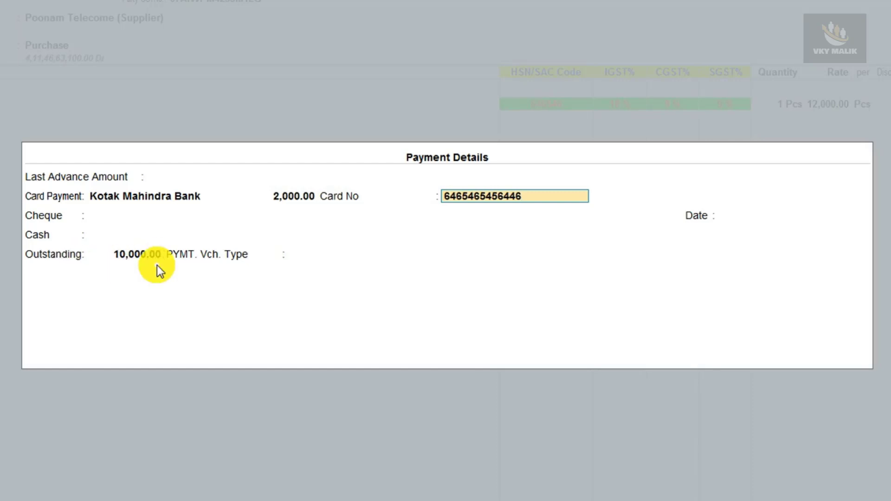
key(Return)
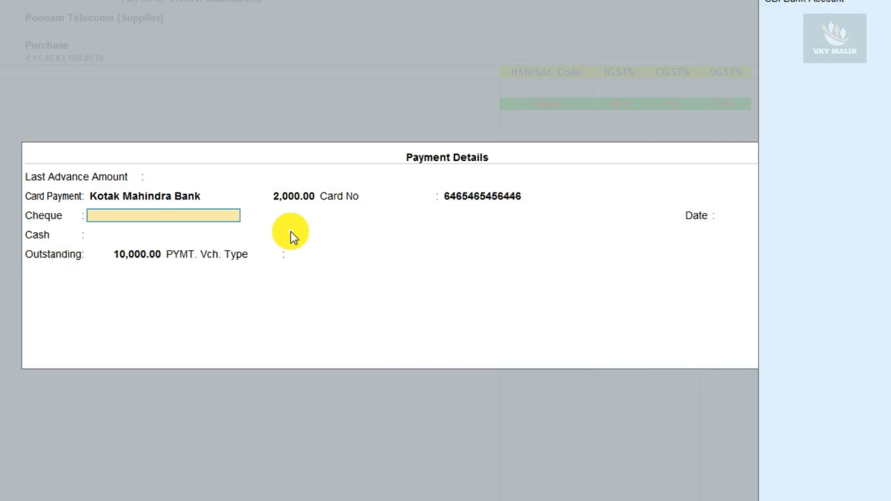
Add an 8,000 Kotak Mahindra Bank cheque payment with bank name KOTAK MAHINDRA BANK
key(Return)
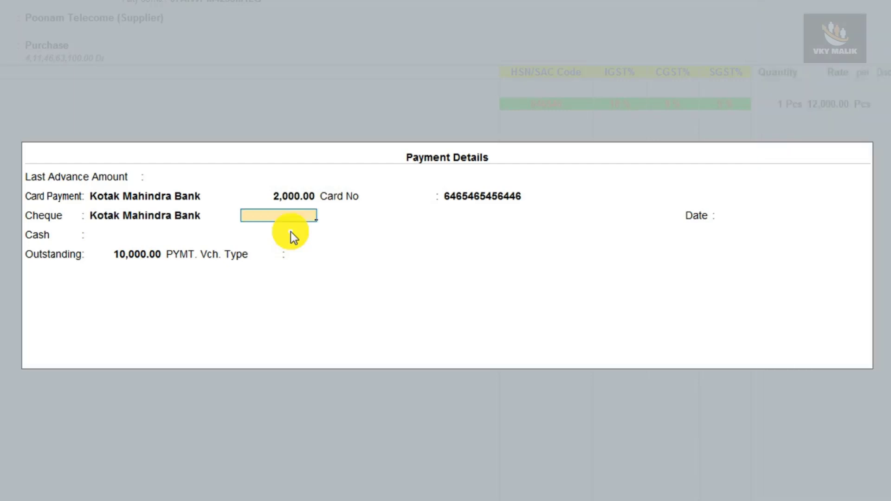
text(8,00000)
key(Return)
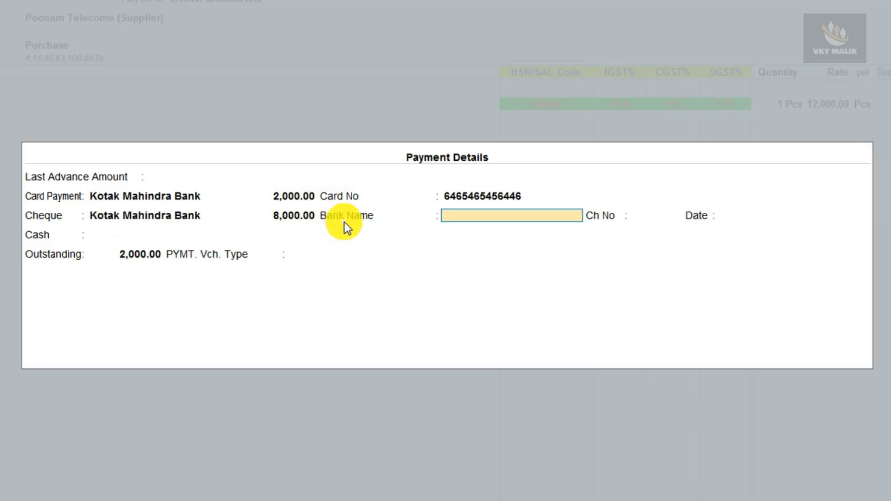
text(KOTAK MAHINDRA BANK)
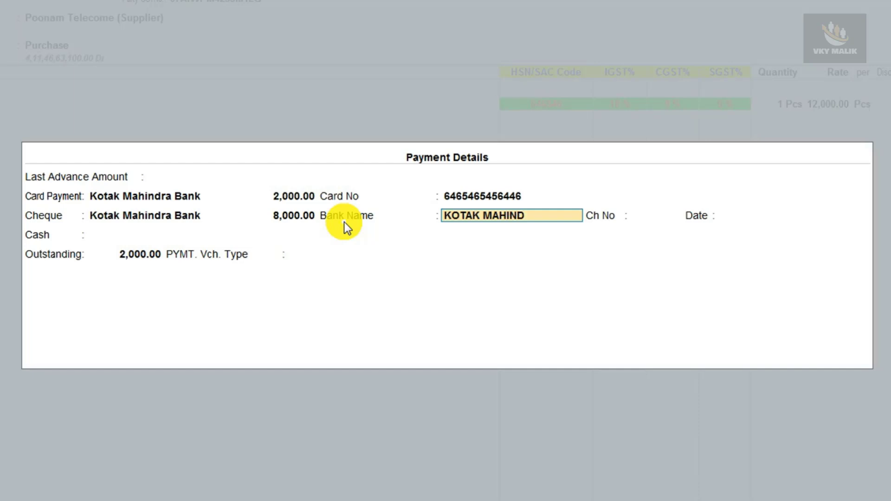
key(Return)
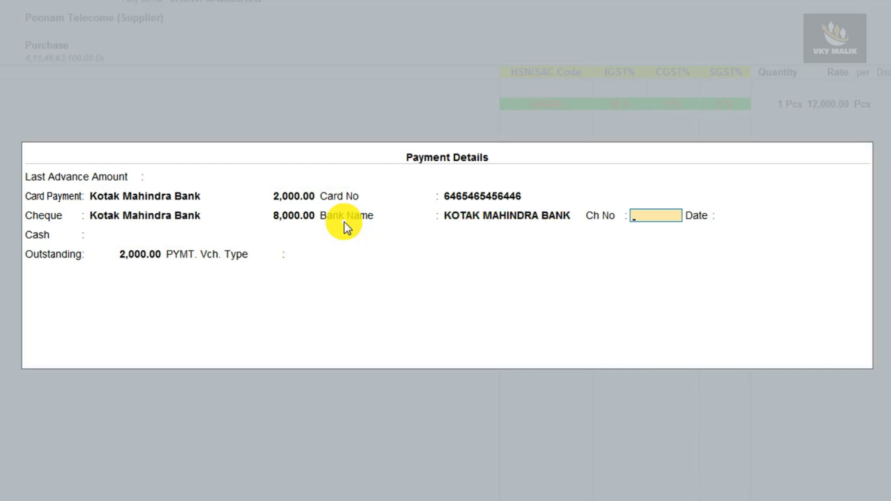
Record the cheque number and cheque date 2-Mar-21, then pick the Cash ledger
text(526656)
key(Return)
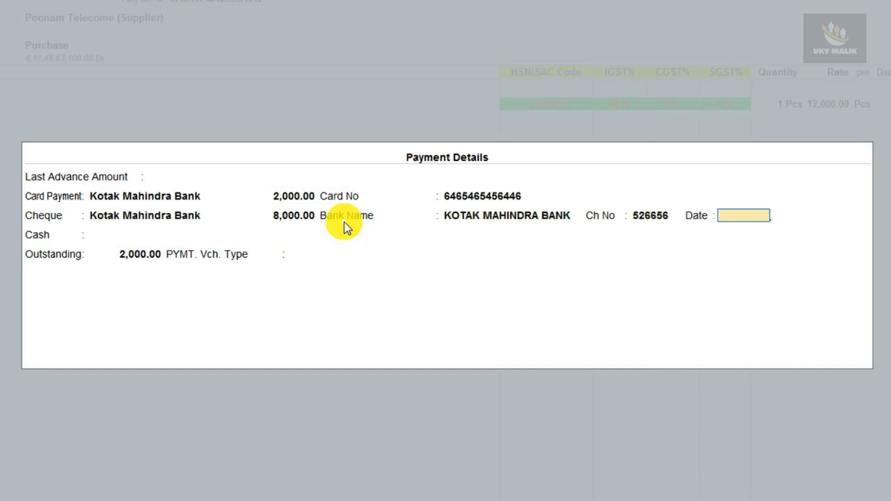
text(2-3)
key(Return)
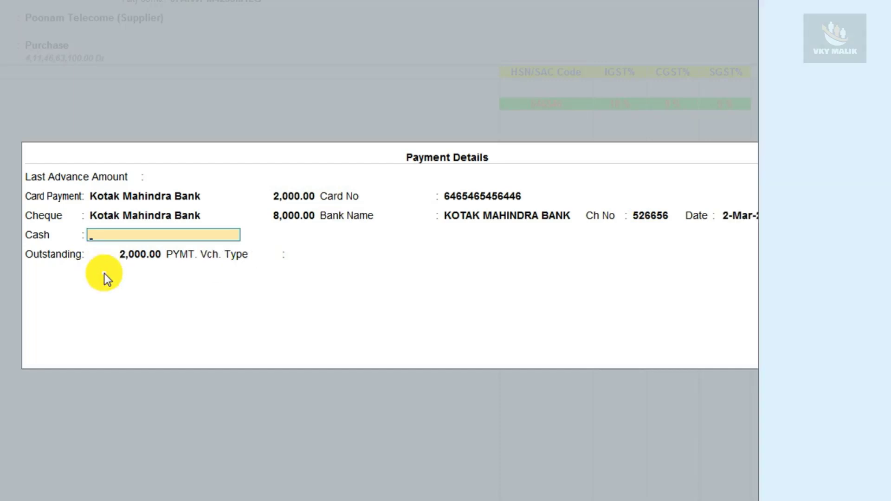
key(Return)
Correct the cash amount from 3,000 to 2,000, tender 2,000 cash, and finish Payment Details
text(3000)
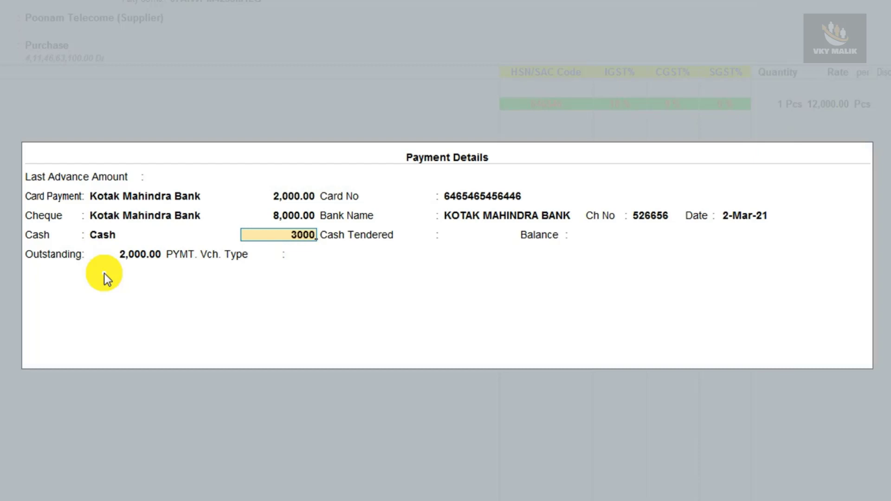
key(Return)
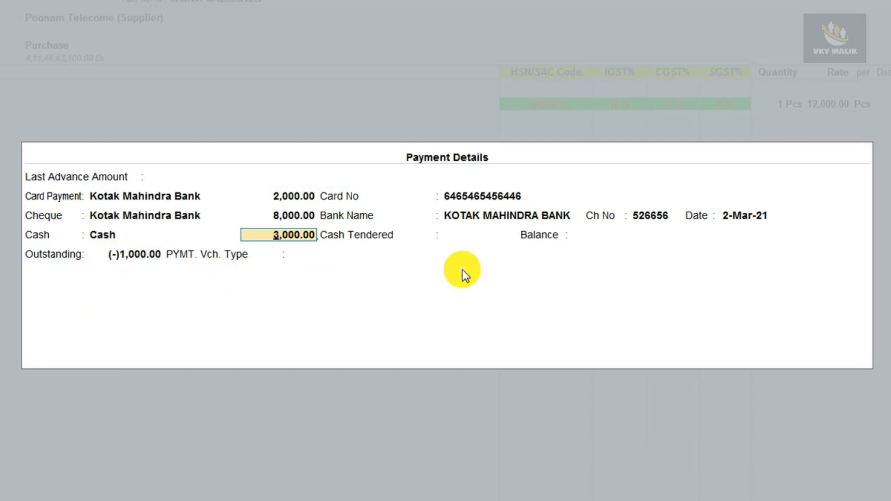
text(2000)
key(Return)
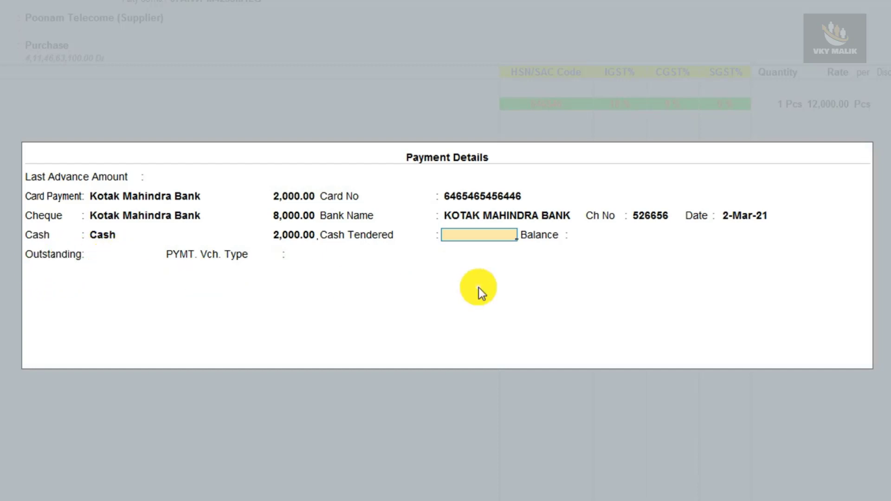
text(2000)
key(Return)
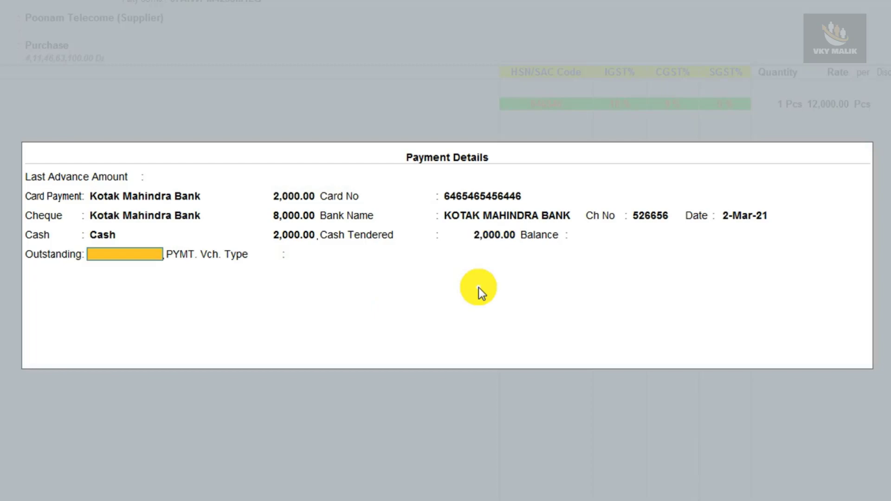
key(Return)
key(Return)
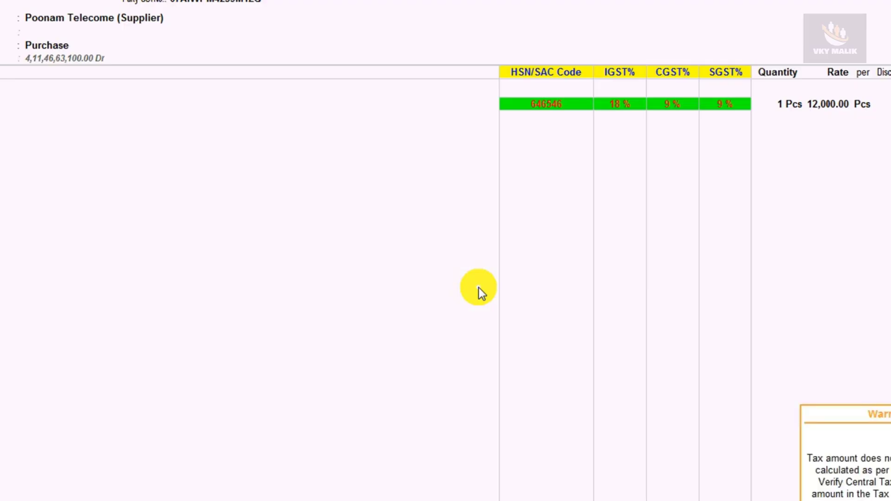
Save purchase invoice 15 past the tax warning and confirm creating its payment voucher
click(478, 288)
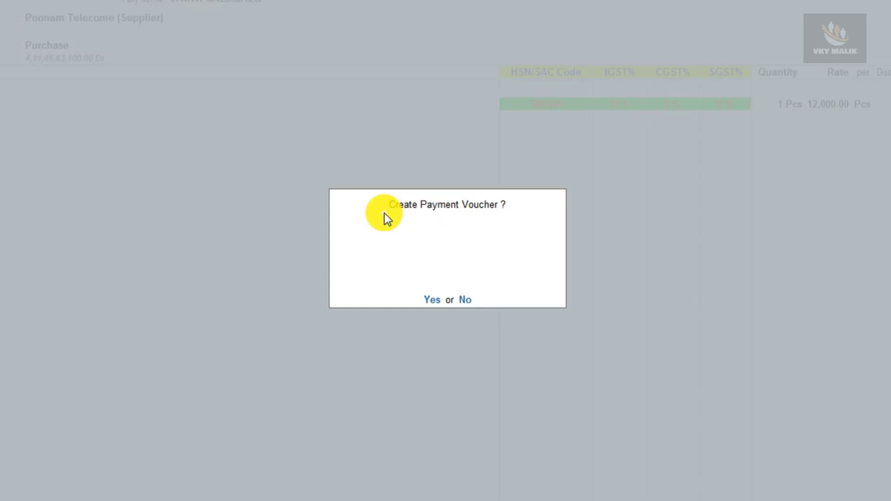
click(465, 300)
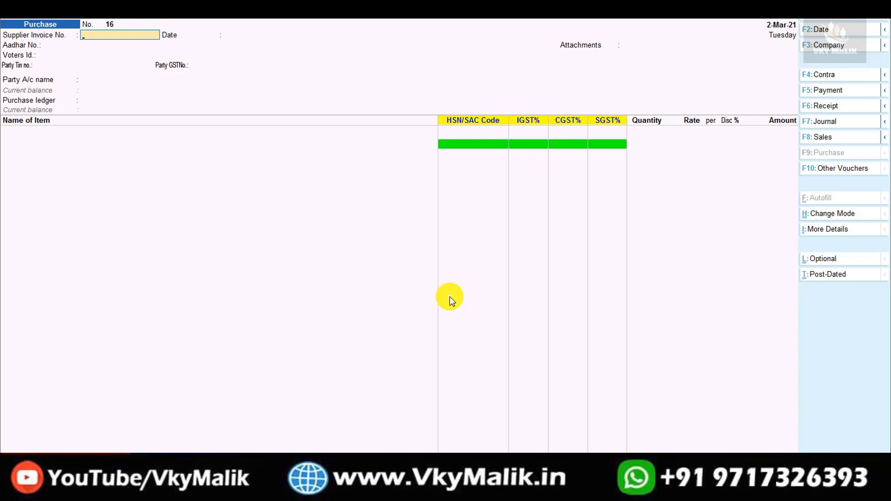
Check Payment voucher 49 for 12,000 against invoice 15, then accept voucher 49
key(Page_Up)
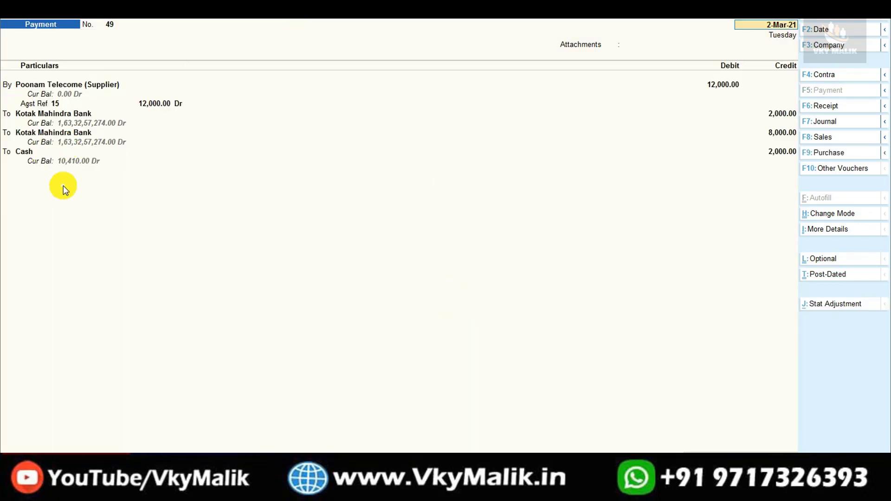
key(Page_Up)
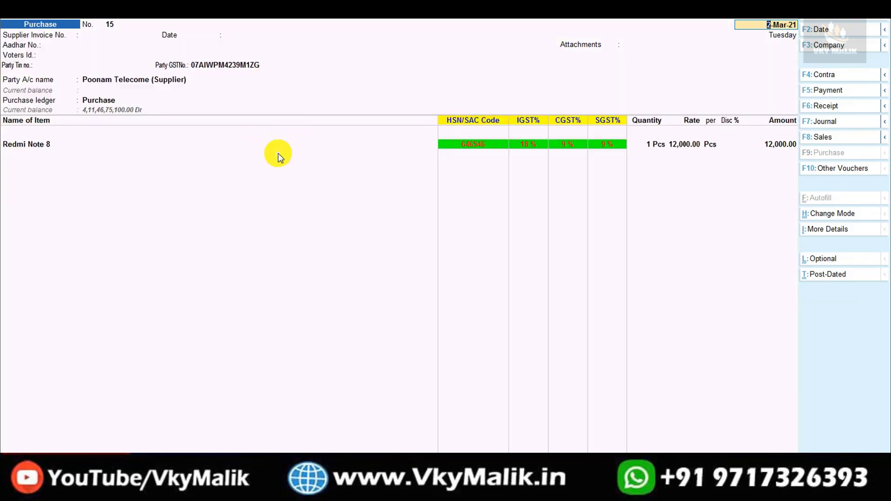
key(Escape)
key(Escape)
click(389, 277)
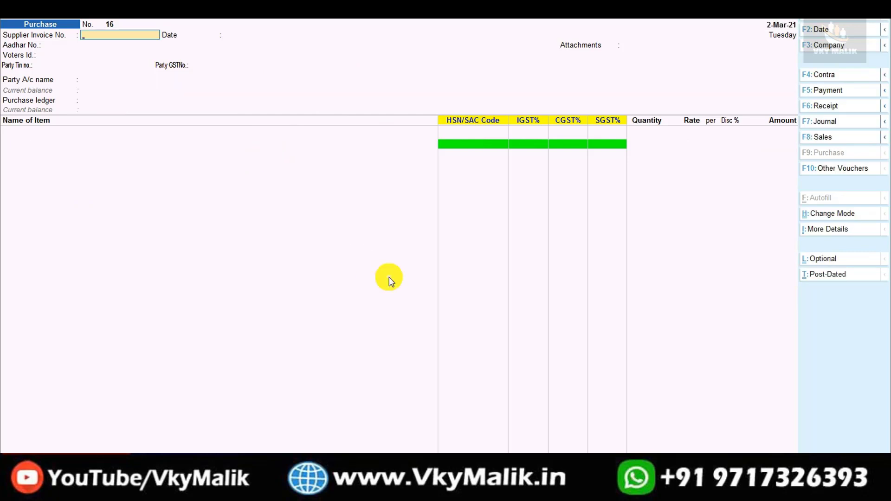
key(Page_Up)
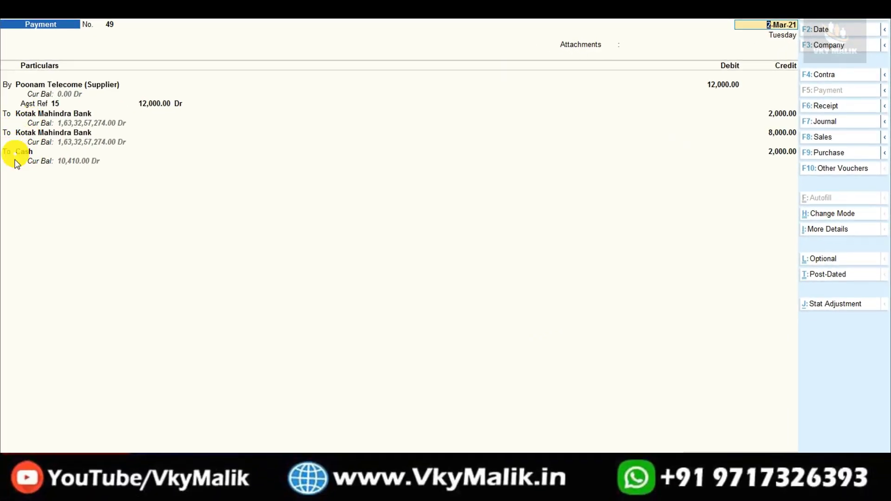
key(ctrl+a)
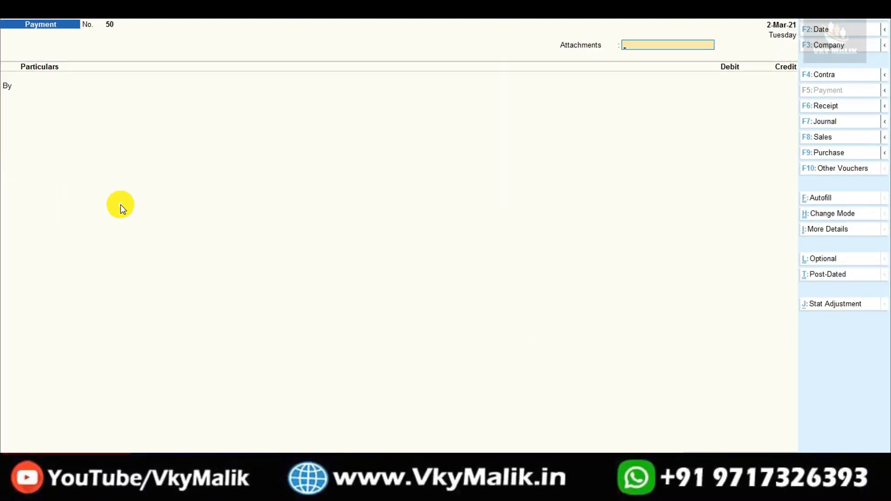
Quit the blank Payment voucher No. 50 to leave voucher entry
key(Escape)
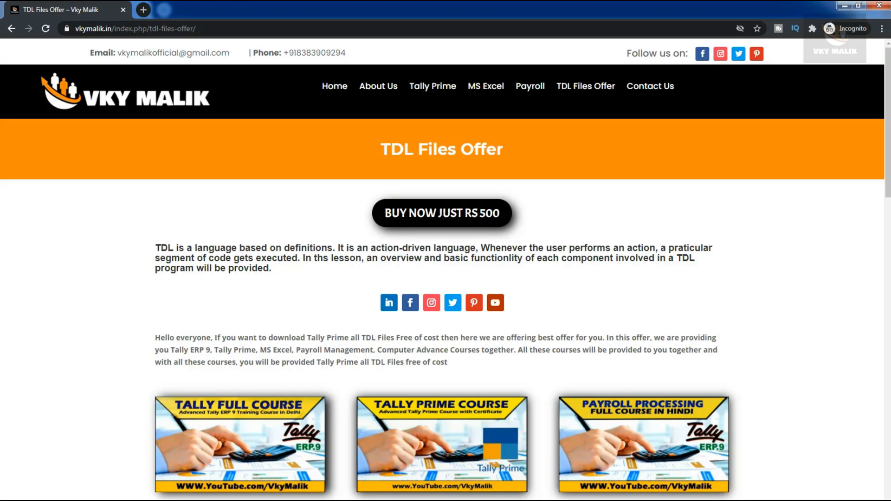
scroll(446, 269, down, 6)
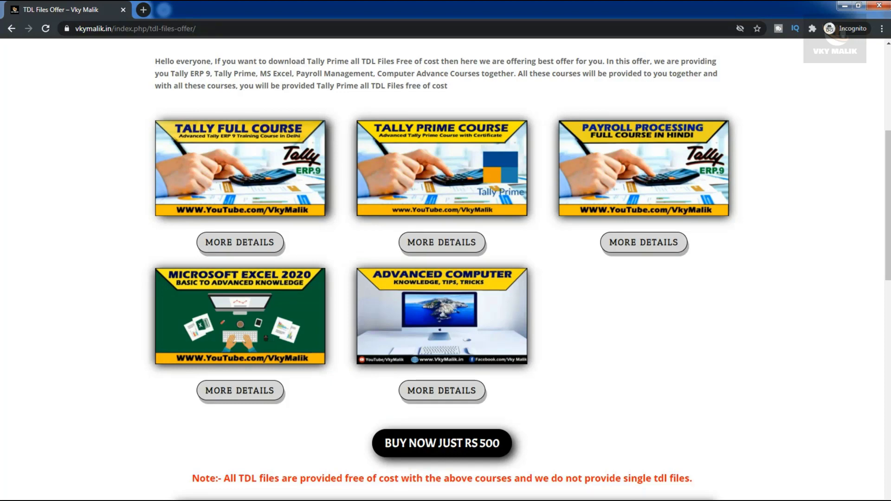
scroll(446, 270, down, 8)
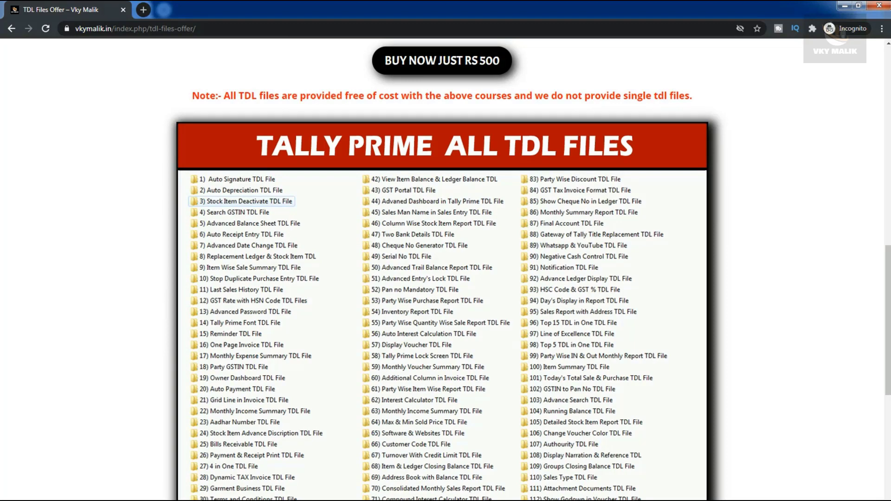
scroll(446, 269, down, 10)
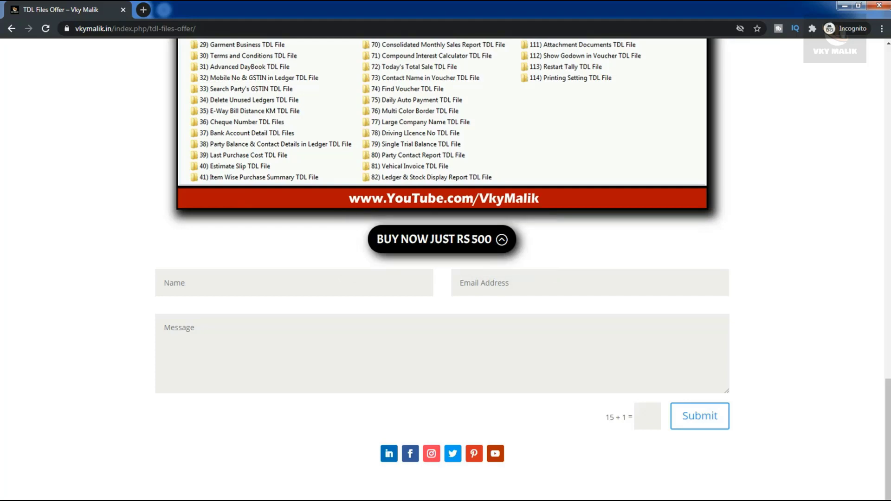
scroll(442, 239, up, 20)
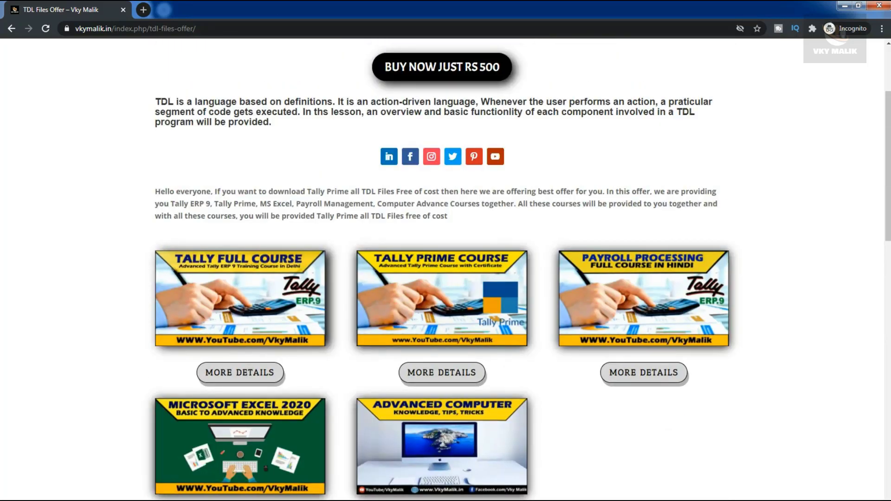
scroll(442, 269, down, 2)
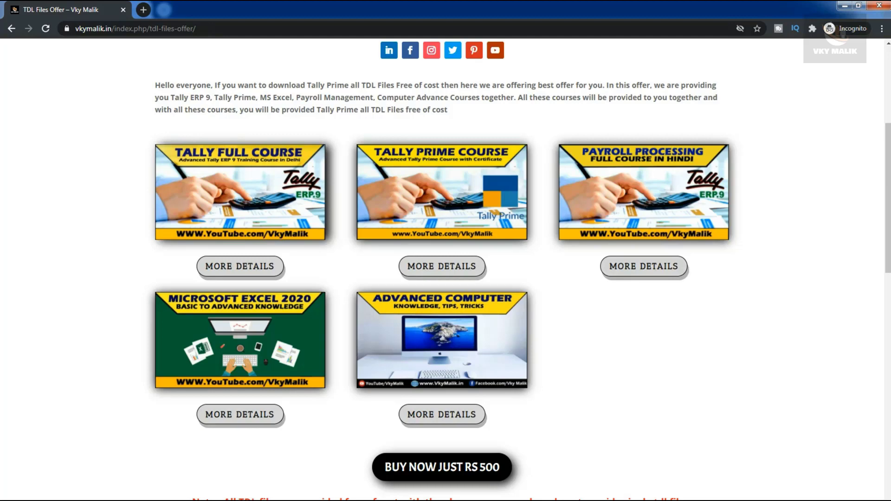
scroll(446, 269, down, 20)
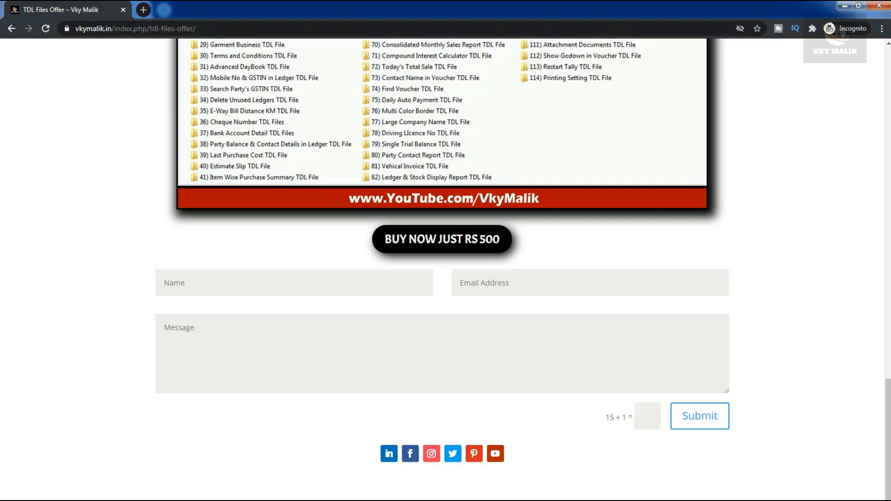
scroll(445, 260, up, 20)
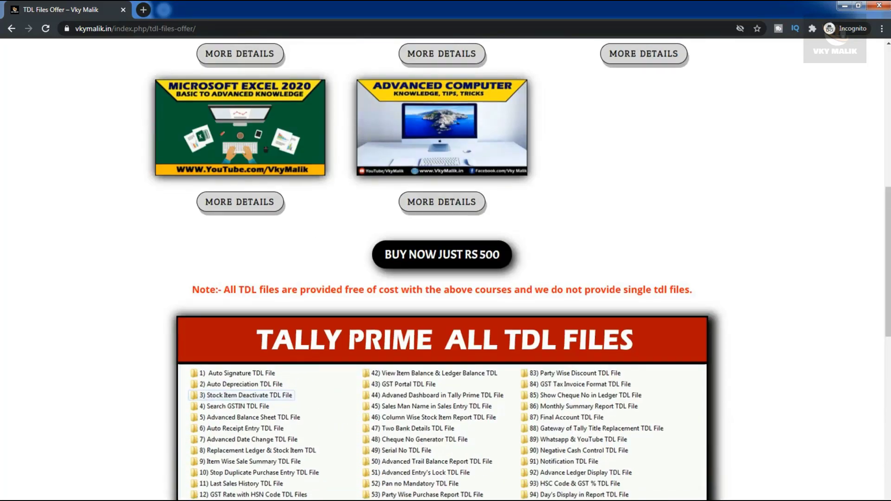
scroll(446, 270, down, 3)
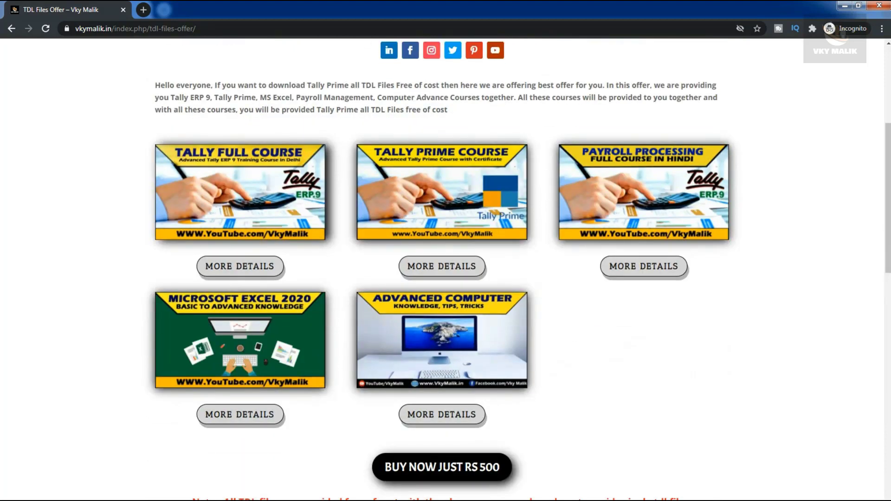